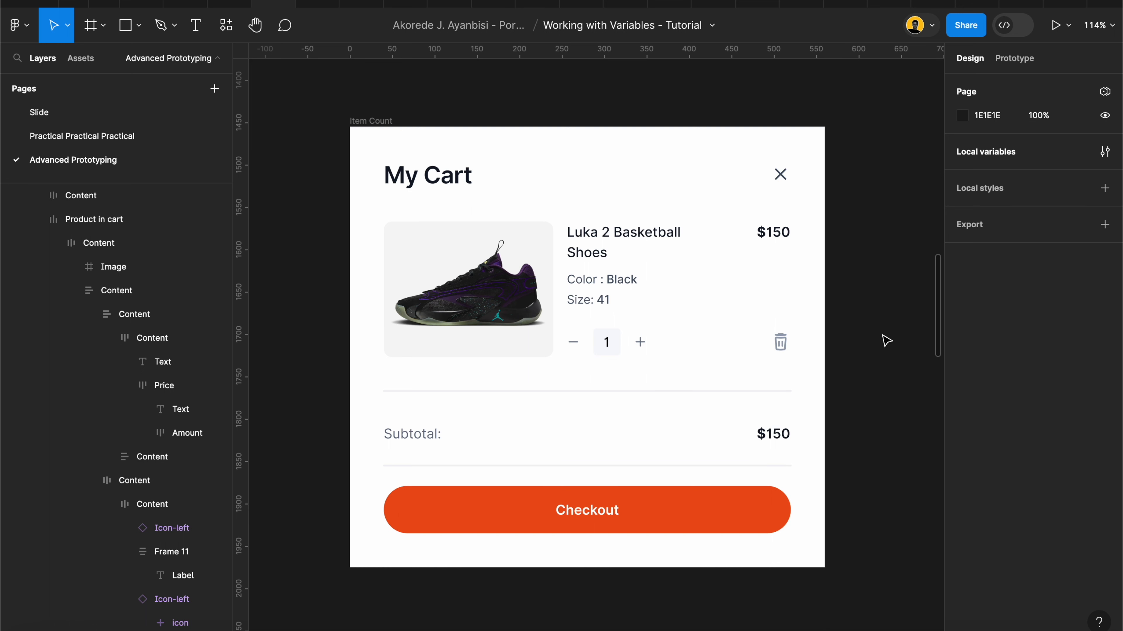
Step: Create a local number variable named Item Count with a value of 1
click(1106, 153)
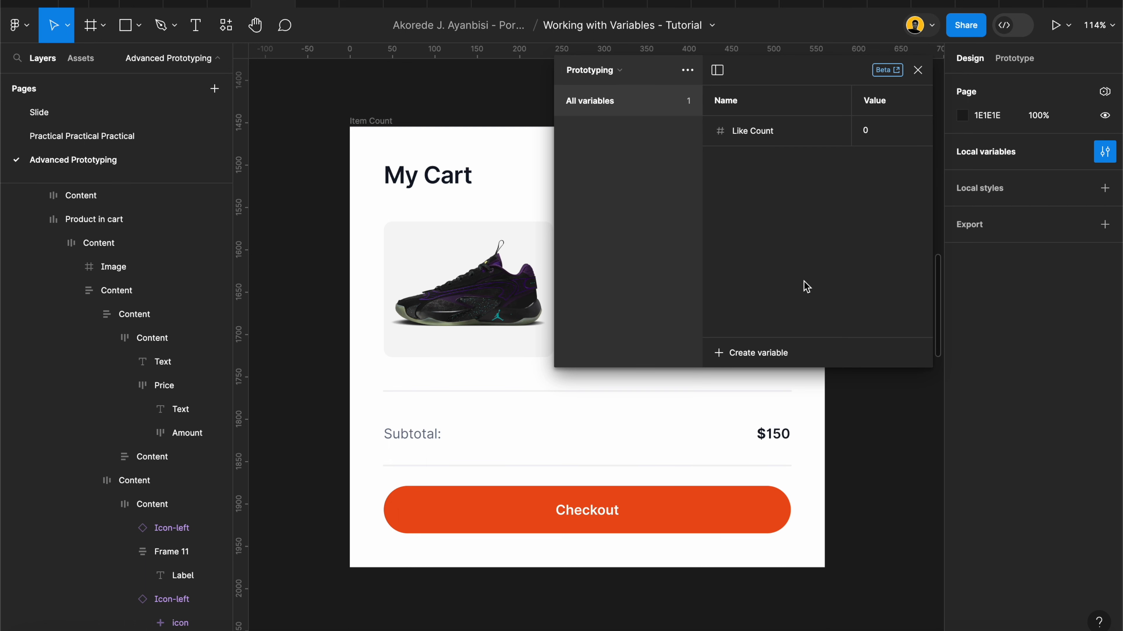
click(781, 352)
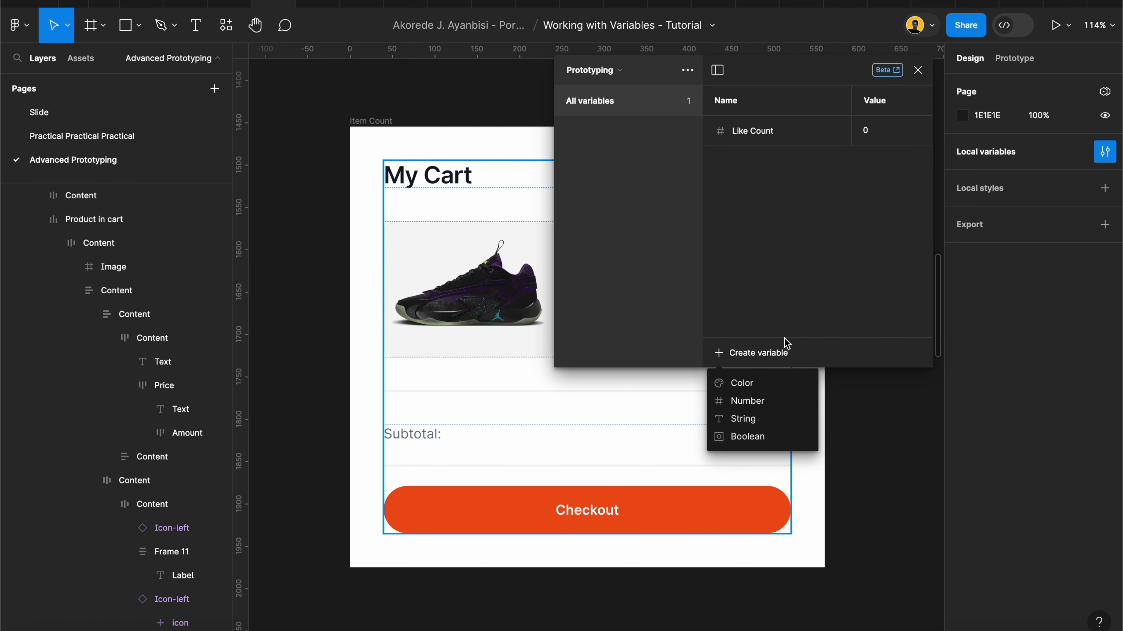
click(759, 401)
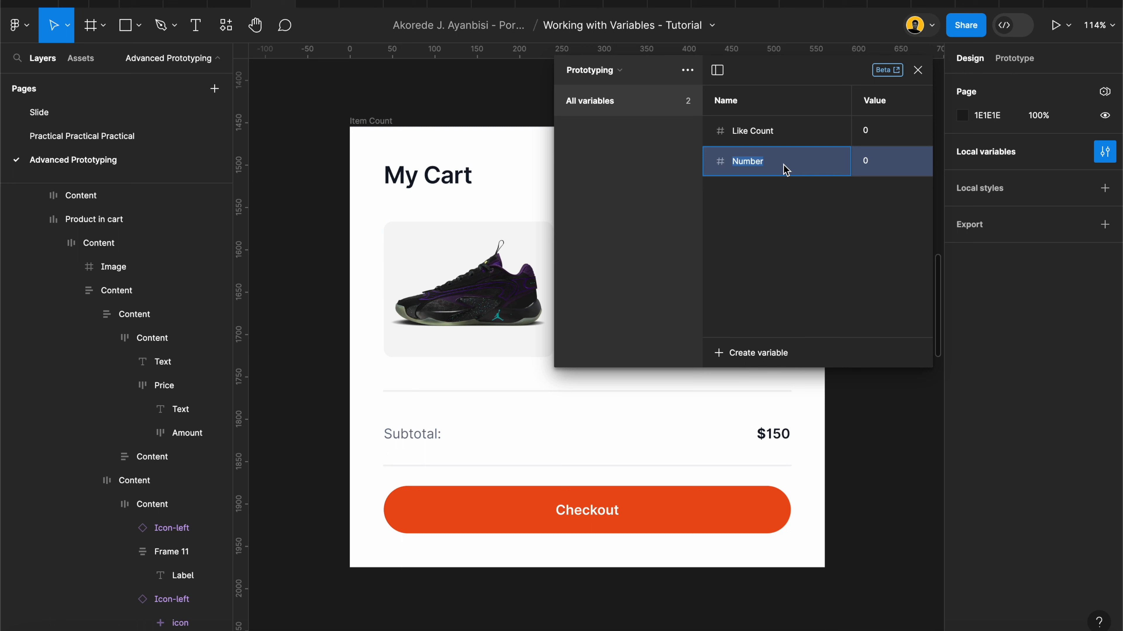
text(Item Count)
click(885, 169)
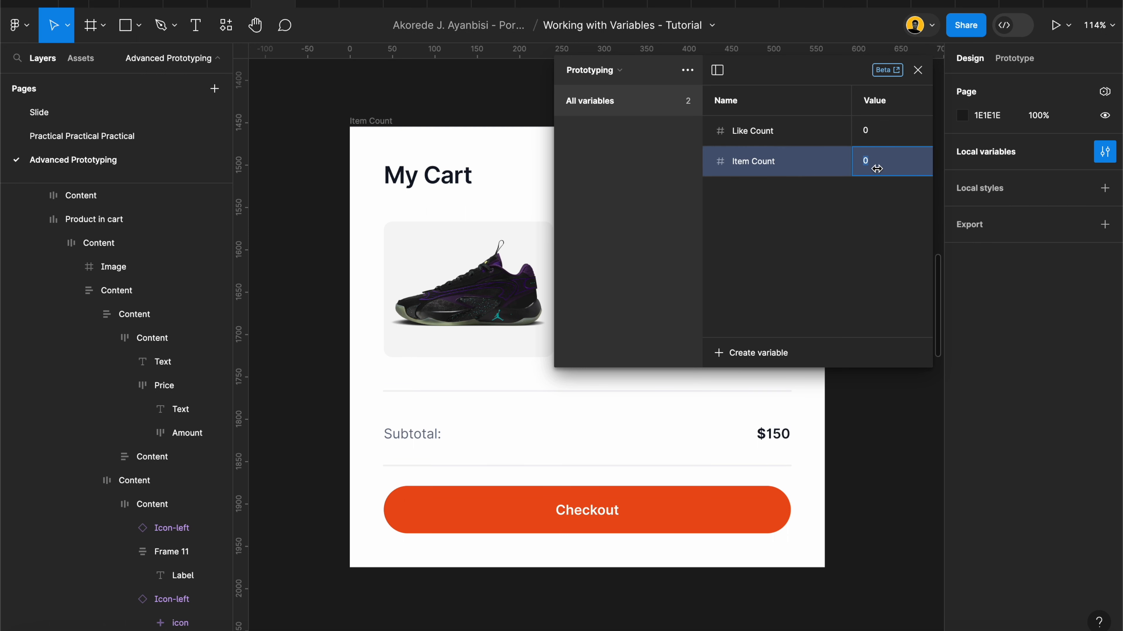
text(1)
key(Return)
Step: Add a second number variable named Cost with a value of 150 and close the local variables
click(765, 360)
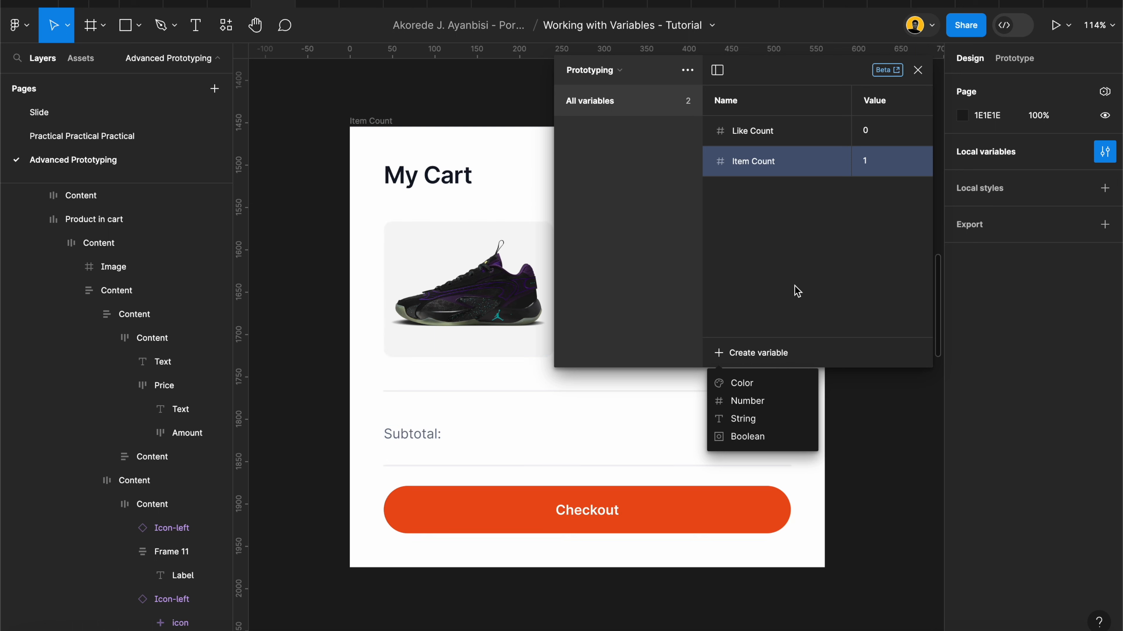
click(764, 402)
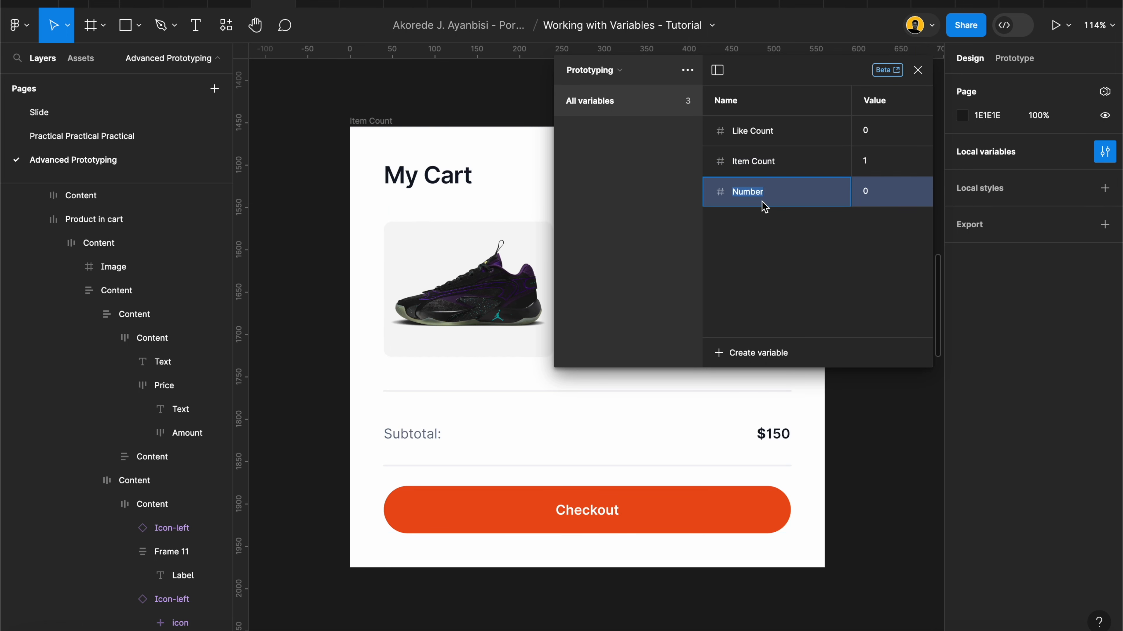
text(Cost)
scroll(439, 288, up, 1)
scroll(438, 287, right, 1)
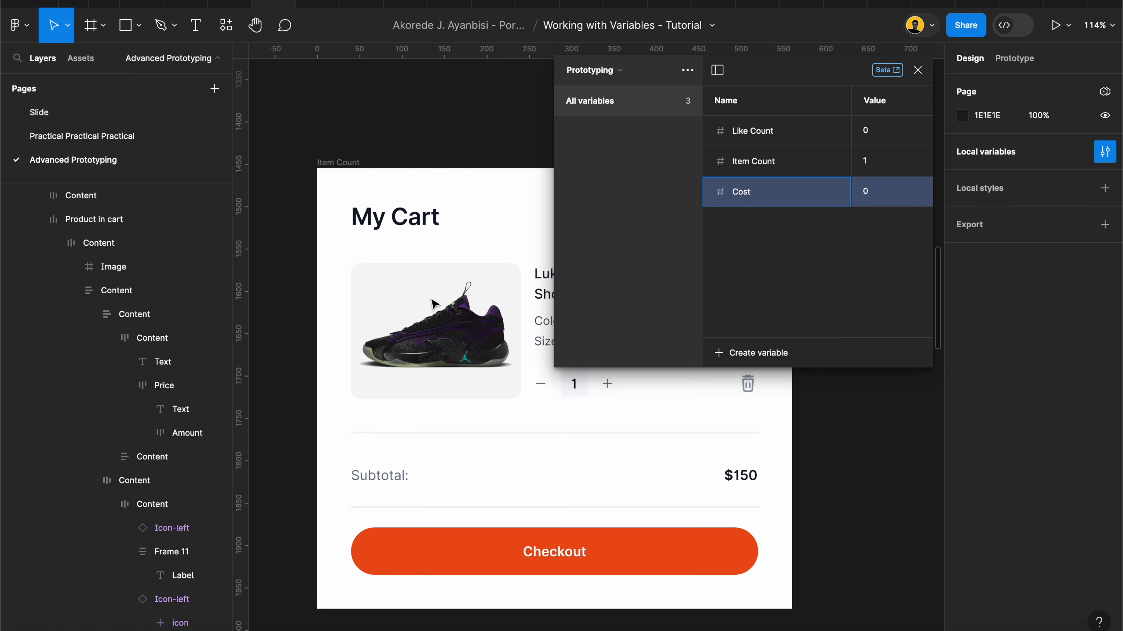
click(889, 198)
text(15)
key(Return)
click(793, 289)
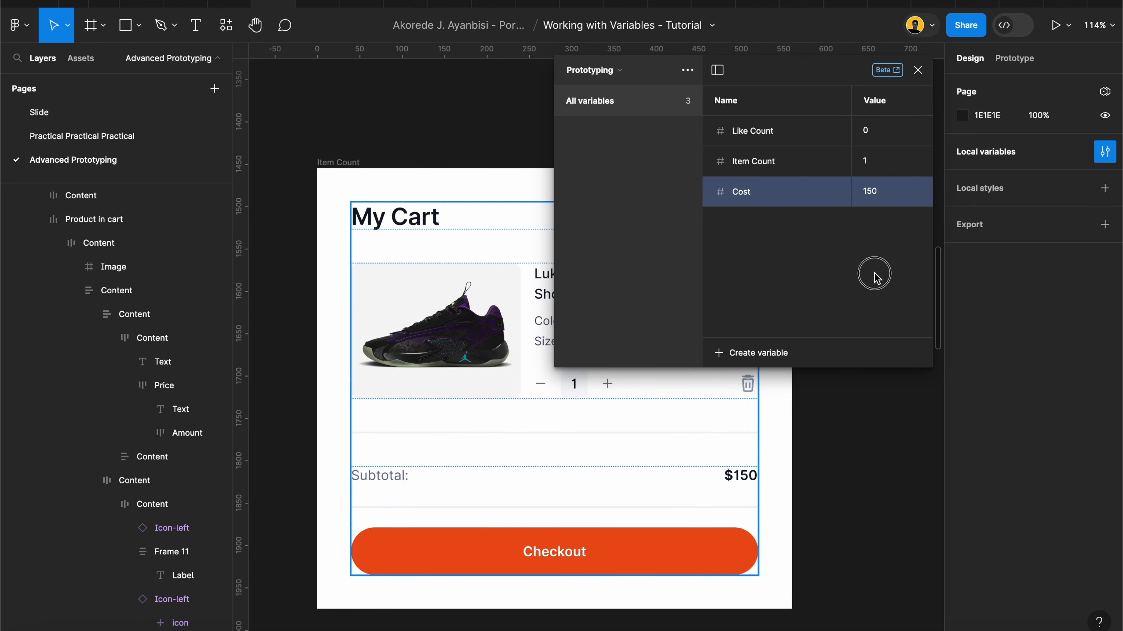
click(918, 70)
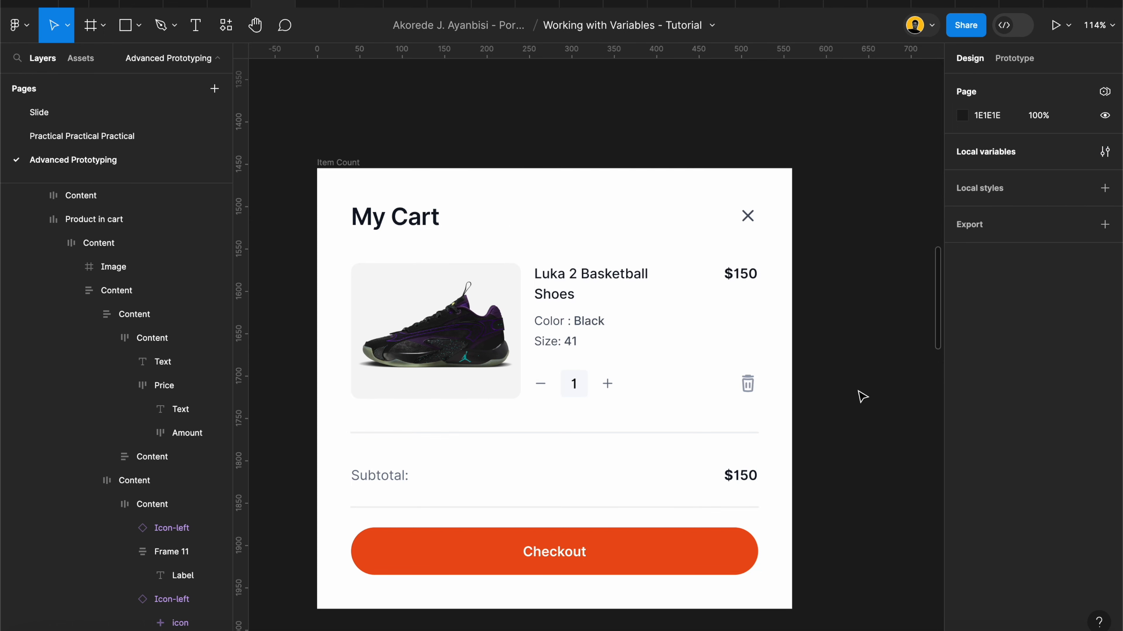
Step: Duplicate the minus/1/plus quantity selector from the My Cart design onto the empty canvas beside the Item Count frame
scroll(858, 392, down, 3)
scroll(858, 392, right, 2)
scroll(858, 393, down, 3)
scroll(636, 340, up, 4)
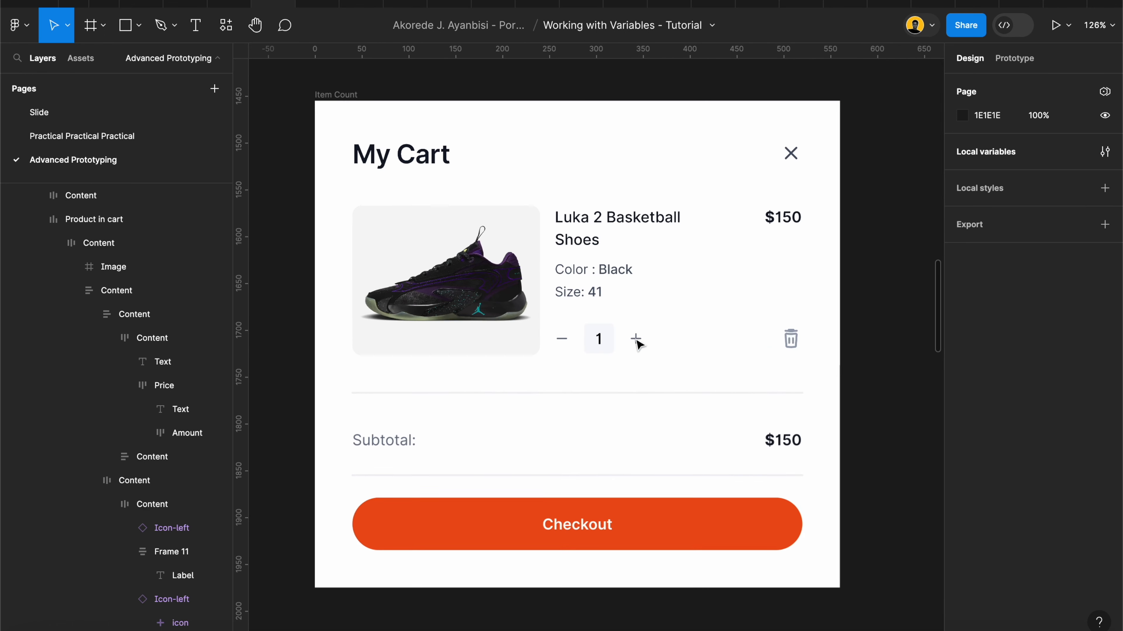
click(592, 334)
click(592, 335)
scroll(593, 336, down, 1)
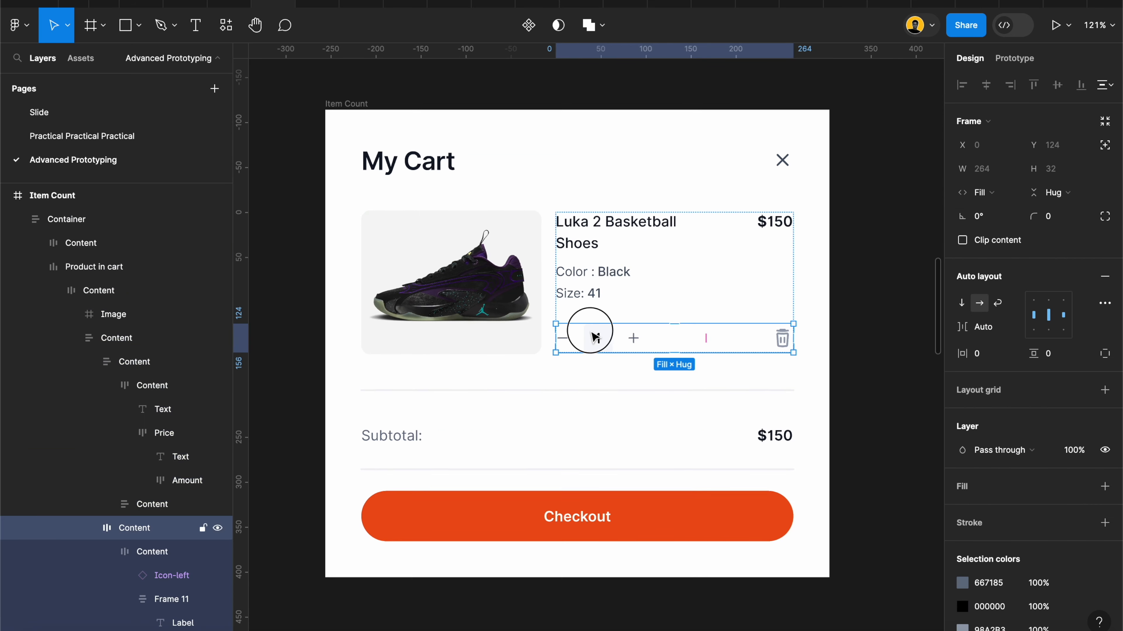
click(592, 335)
scroll(594, 334, down, 3)
drag(544, 320, 798, 310)
scroll(751, 301, right, 4)
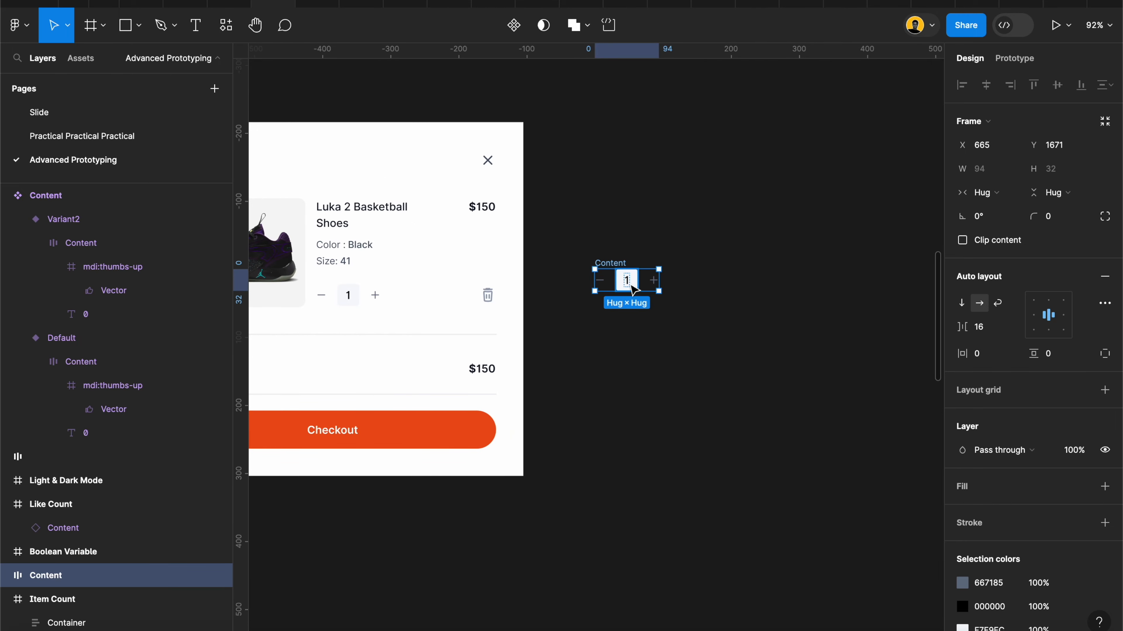
drag(633, 290, 714, 289)
click(694, 253)
click(95, 25)
drag(646, 195, 765, 339)
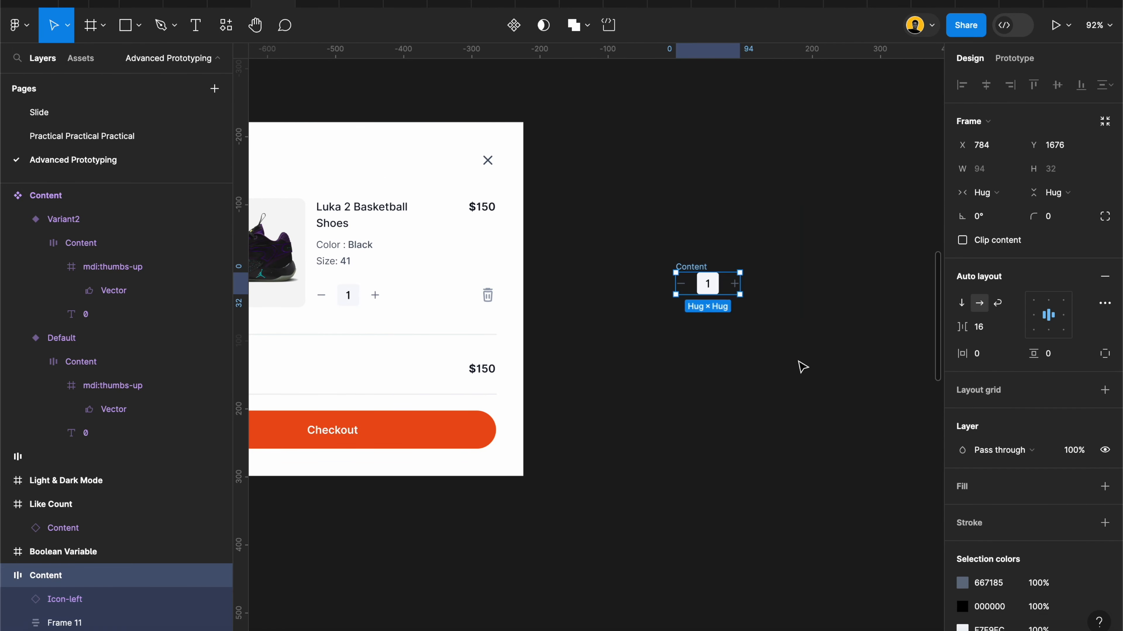
click(767, 273)
Step: Draw a frame about 225 by 160 px beside the cart and place the duplicated quantity selector inside it
drag(696, 269, 690, 366)
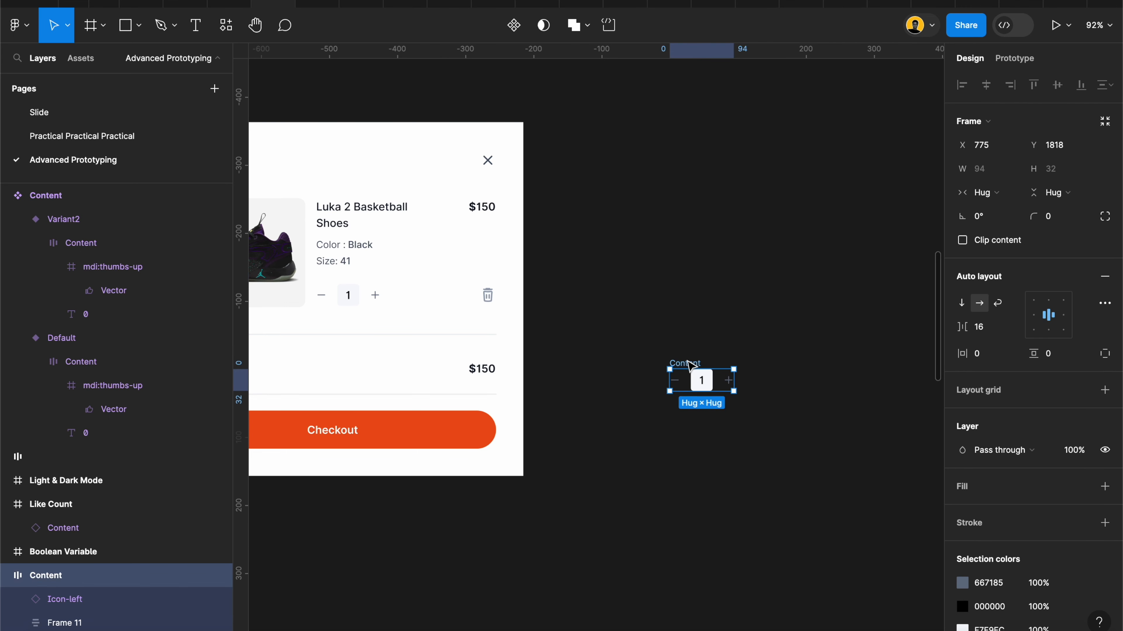
click(91, 25)
drag(608, 231, 762, 342)
drag(707, 374, 680, 254)
scroll(681, 255, up, 3)
scroll(680, 255, up, 5)
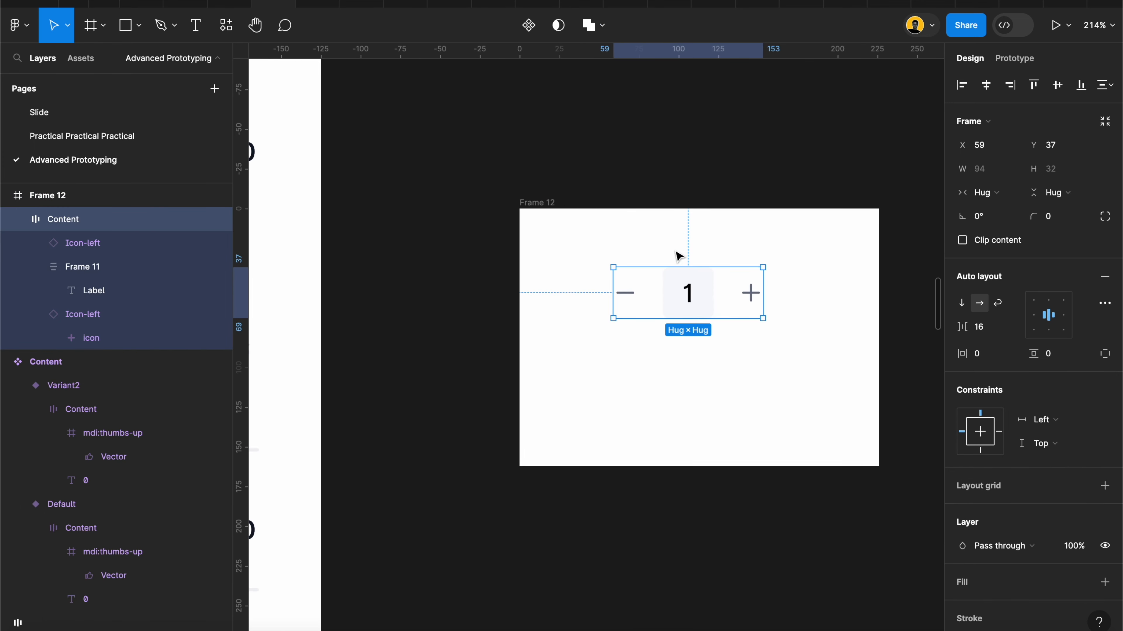
scroll(672, 244, left, 3)
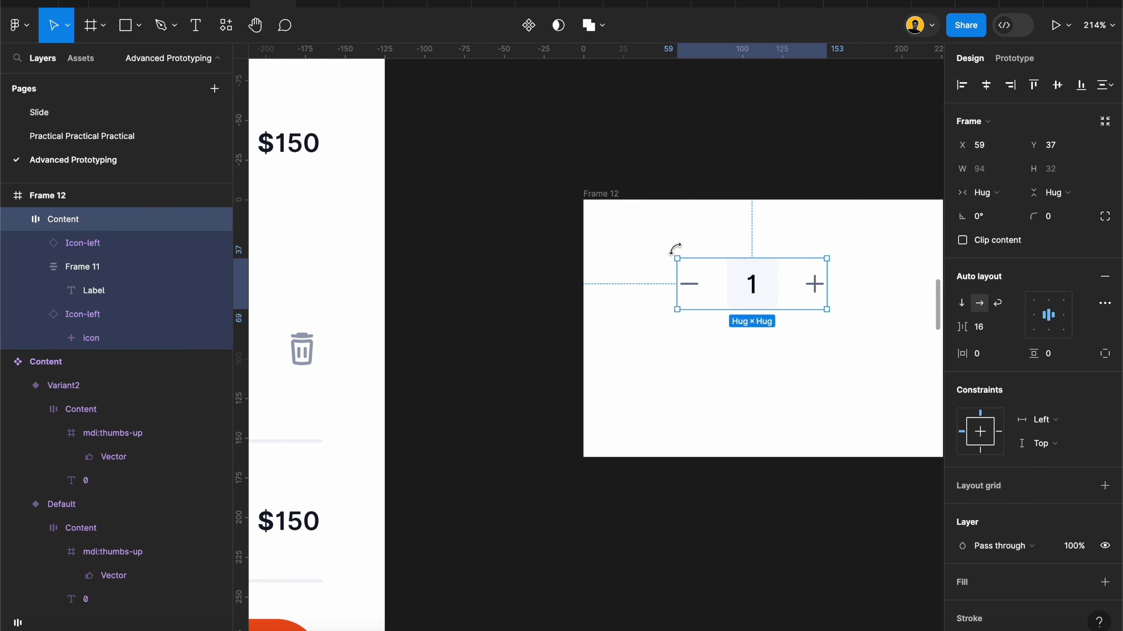
scroll(672, 244, down, 4)
click(591, 259)
scroll(486, 244, left, 3)
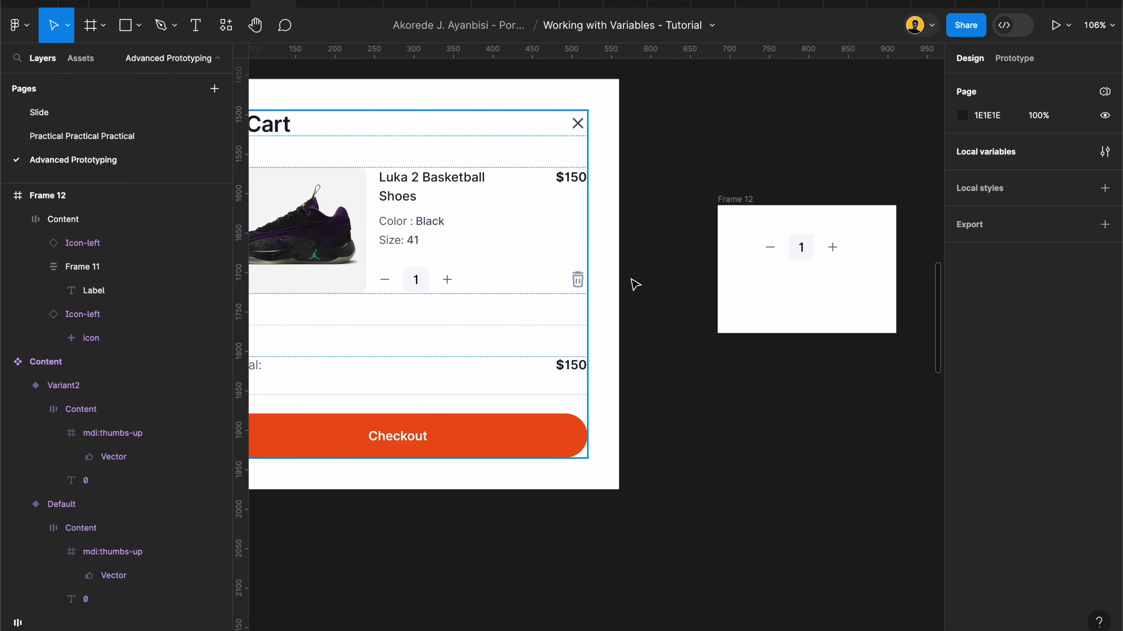
Step: Bind the number label in the duplicated quantity selector to the Item Count variable
scroll(807, 251, up, 5)
double_click(801, 249)
double_click(799, 250)
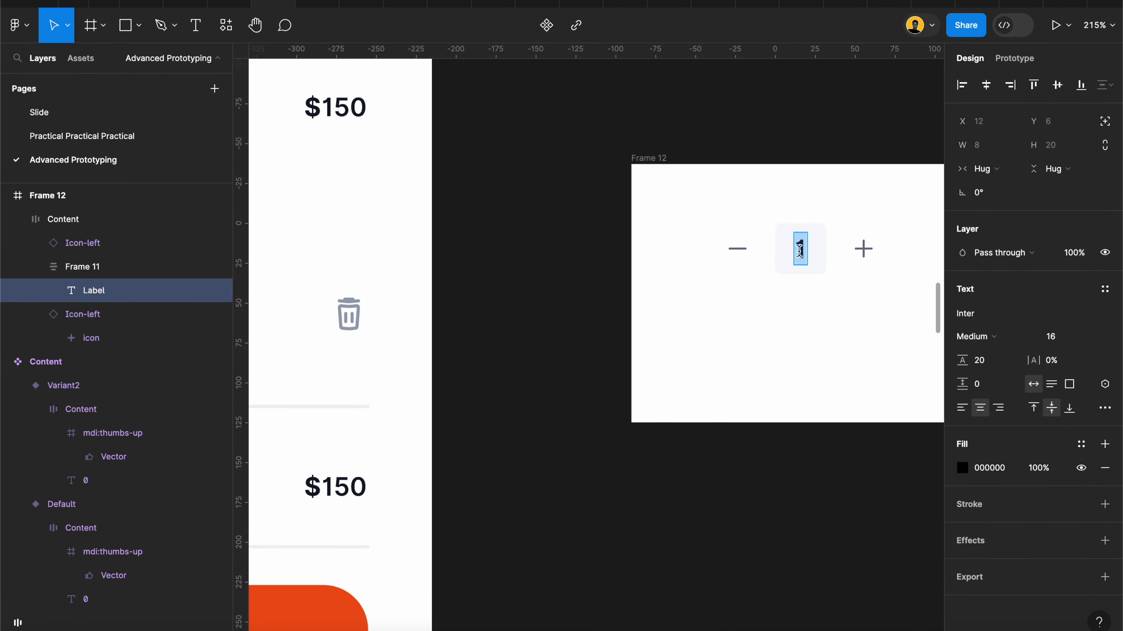
key(Escape)
scroll(803, 441, right, 4)
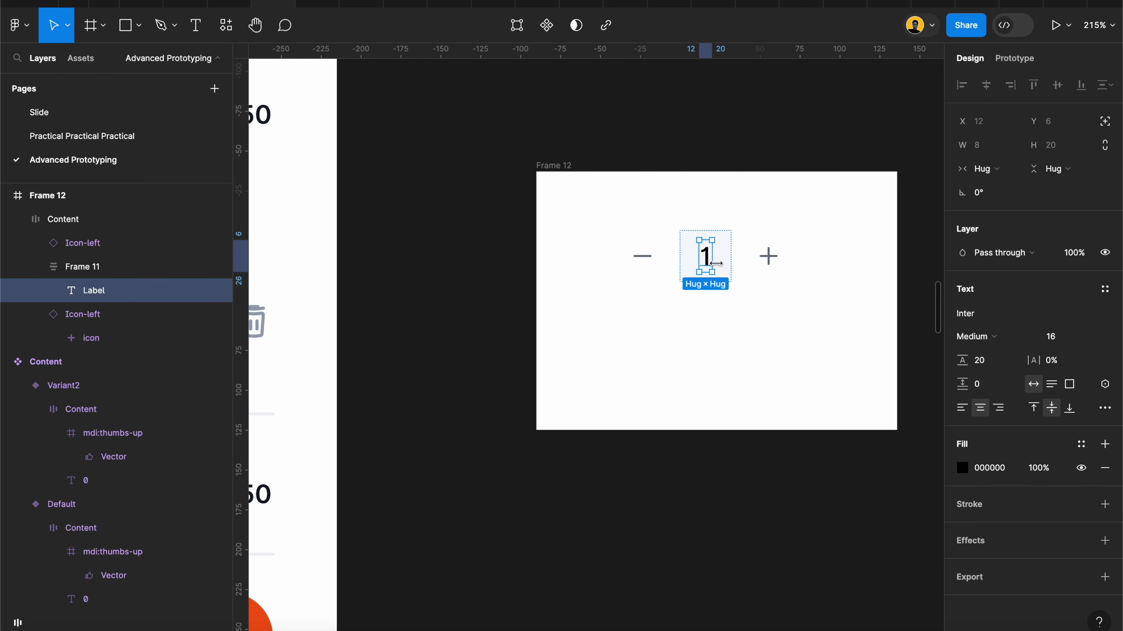
click(1105, 409)
scroll(1013, 619, down, 5)
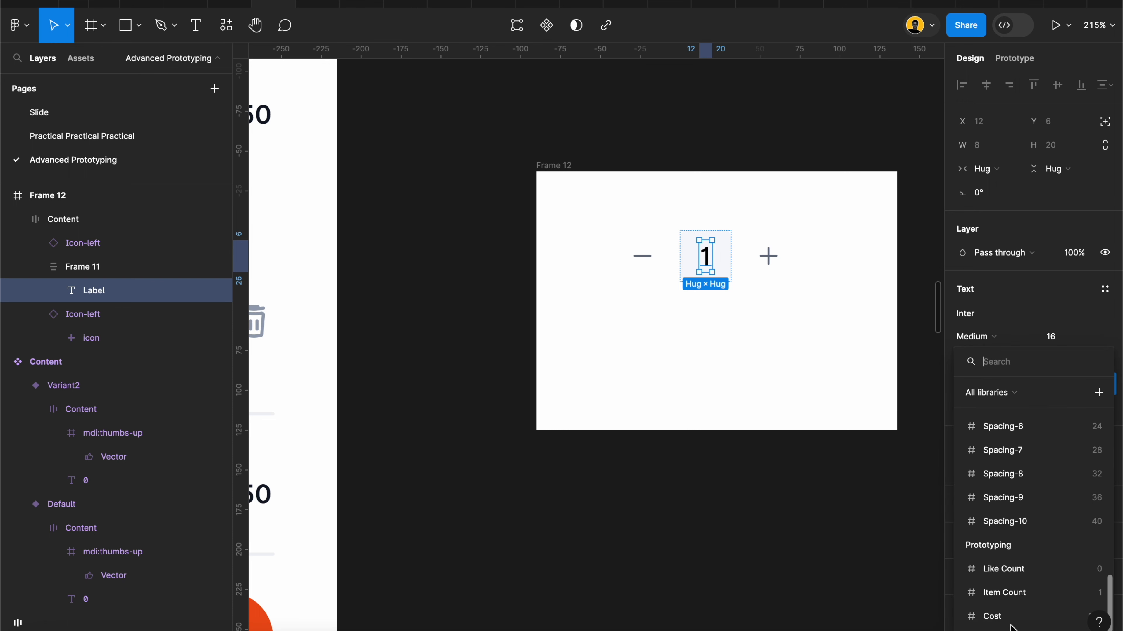
click(1012, 595)
click(762, 466)
Step: Bind the Subtotal amount text, without its dollar sign, to the Cost variable
scroll(762, 476, down, 3)
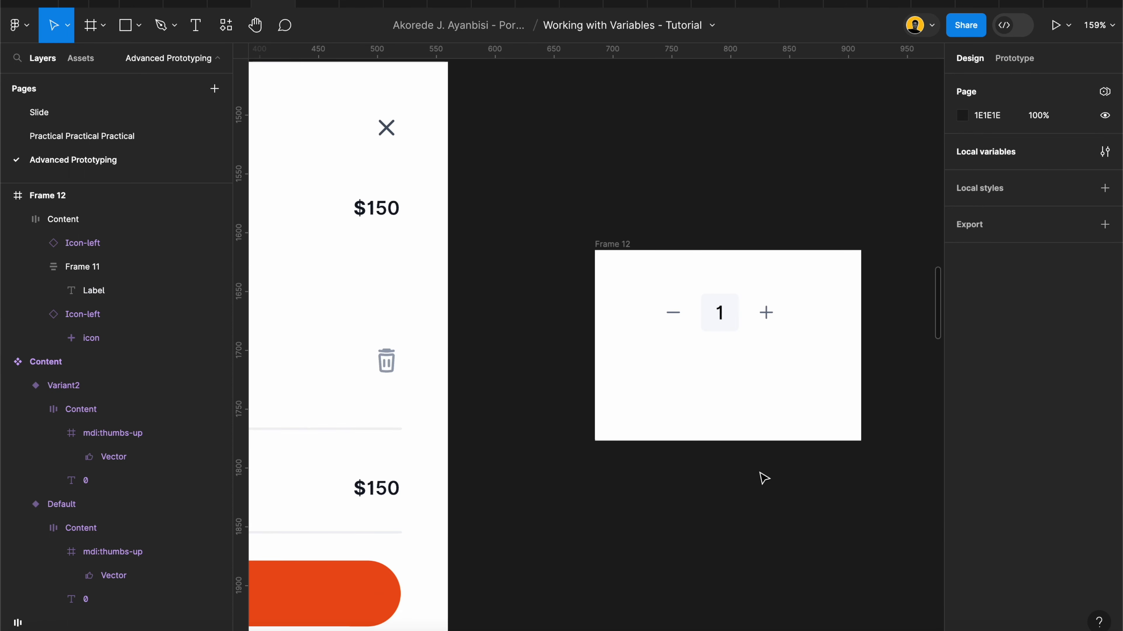
scroll(668, 446, left, 5)
click(559, 376)
double_click(559, 375)
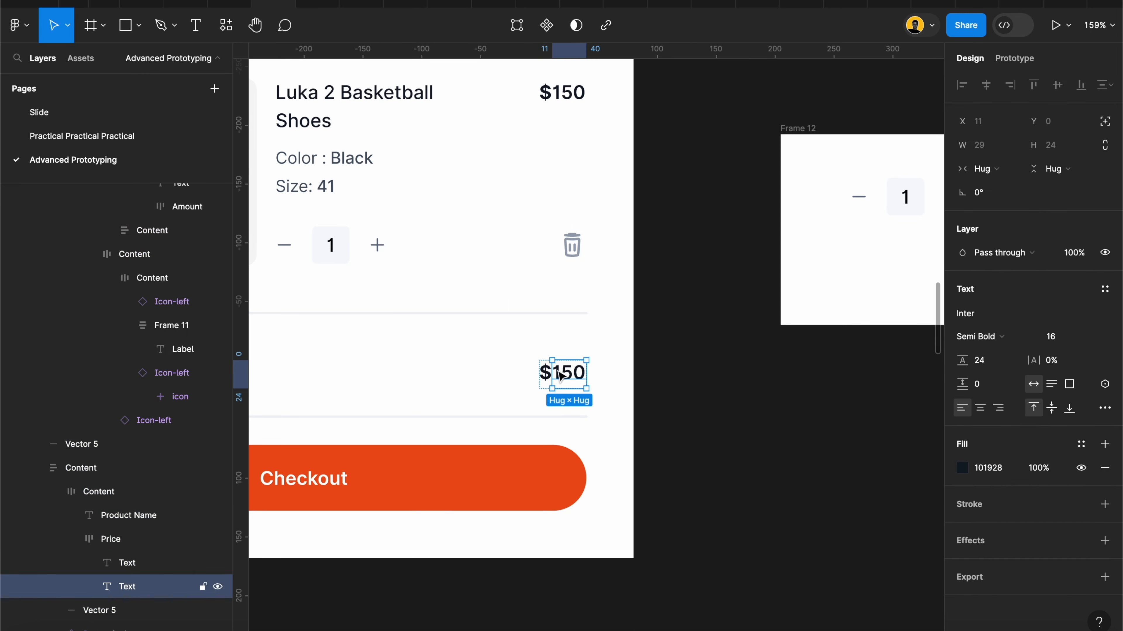
scroll(557, 376, left, 8)
scroll(560, 376, right, 2)
scroll(560, 376, down, 1)
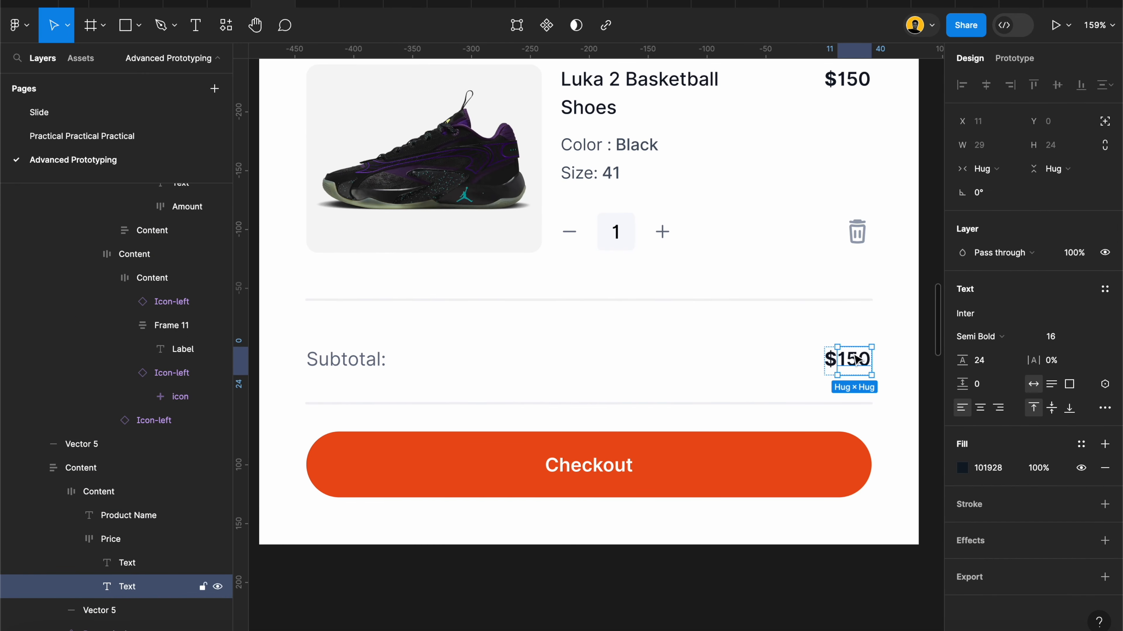
click(1105, 383)
scroll(1004, 584, down, 6)
click(1002, 615)
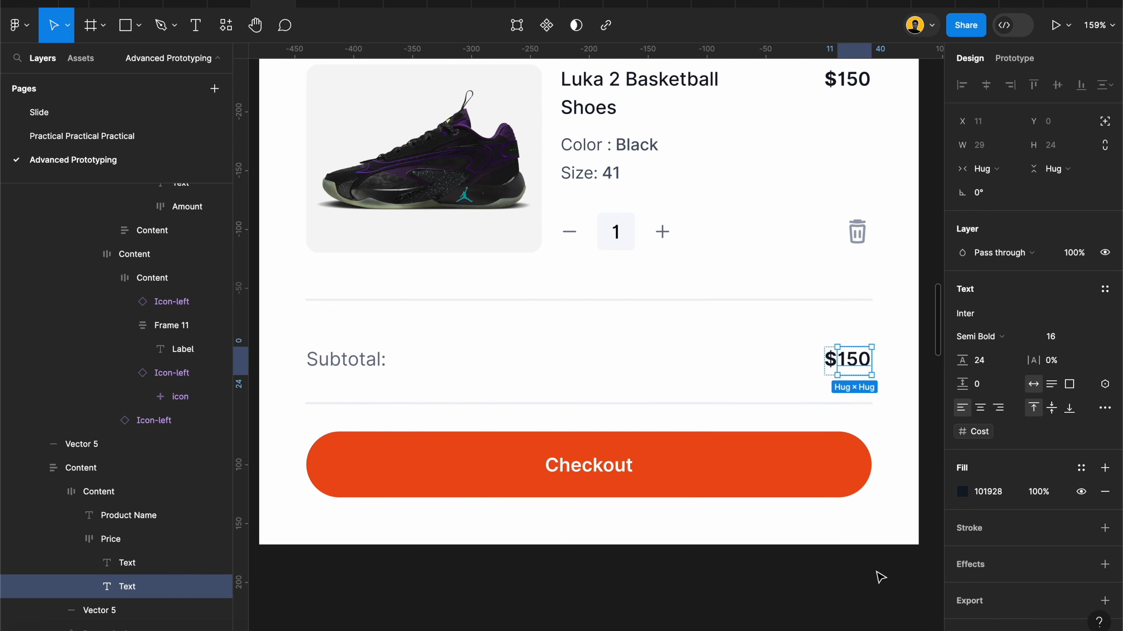
click(881, 584)
Step: Examine how the Subtotal price is split into separate dollar sign and amount text layers
scroll(881, 584, right, 3)
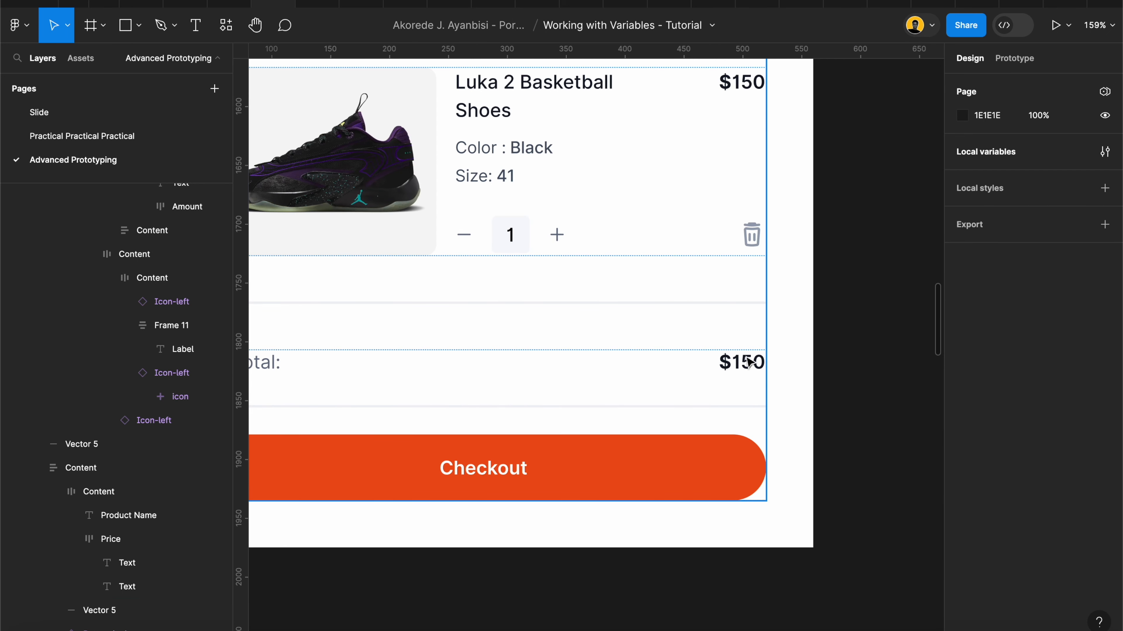
click(748, 362)
double_click(748, 361)
scroll(747, 364, up, 5)
click(687, 374)
click(751, 373)
click(689, 367)
click(751, 376)
click(696, 364)
click(736, 375)
scroll(683, 373, down, 5)
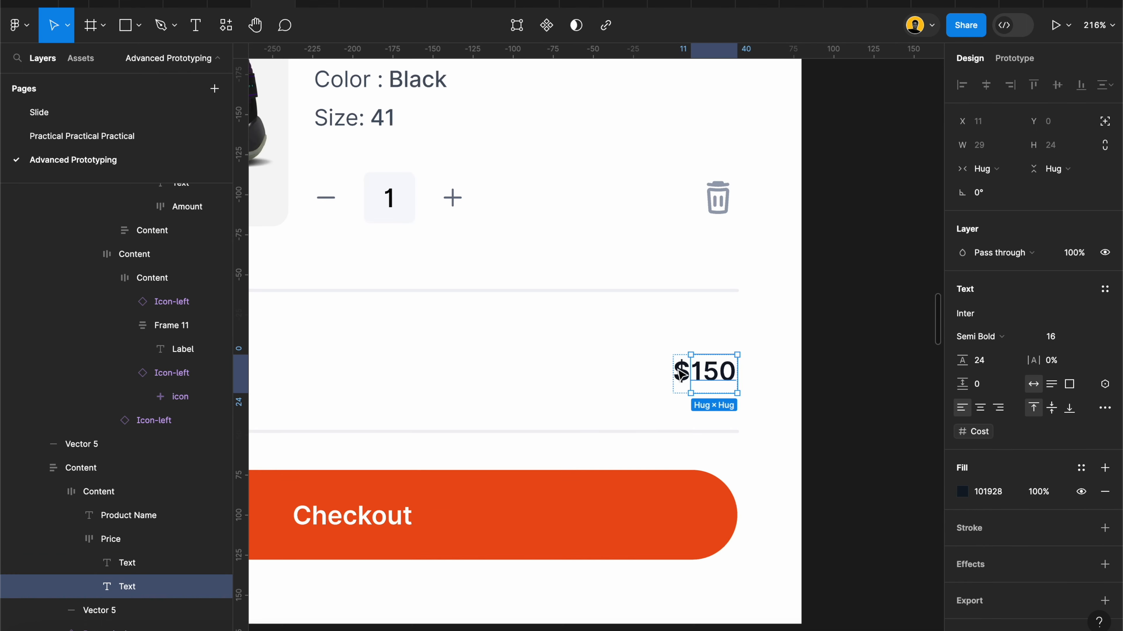
scroll(683, 374, down, 5)
click(797, 431)
Step: Turn the duplicated quantity selector in Frame 12 into a component
scroll(799, 432, right, 10)
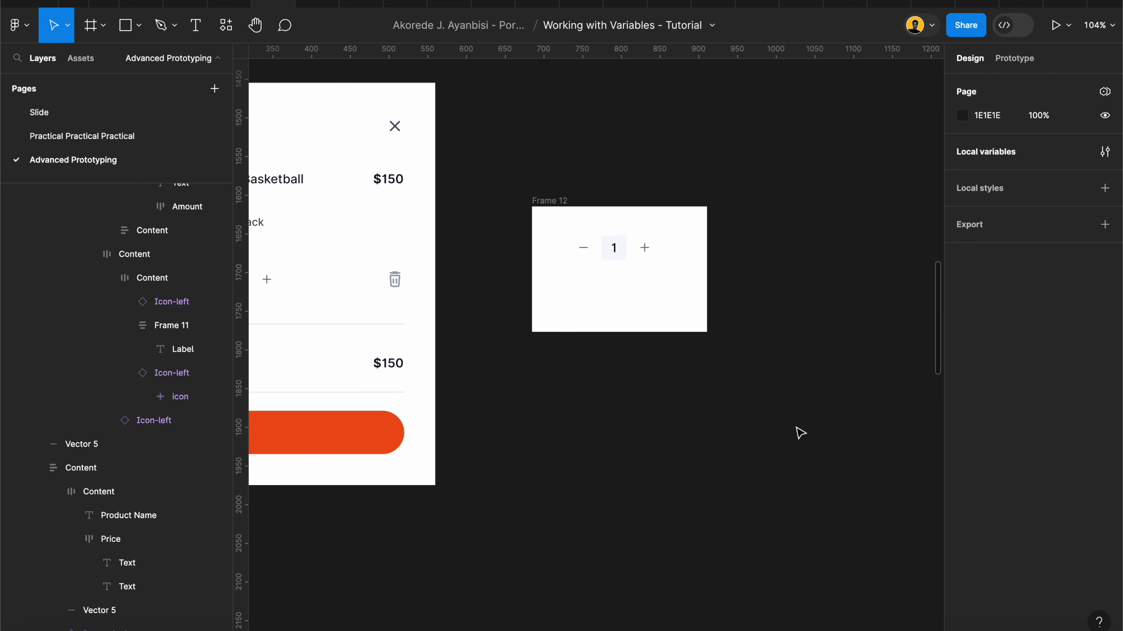
scroll(800, 432, up, 2)
scroll(801, 432, left, 1)
scroll(593, 245, up, 5)
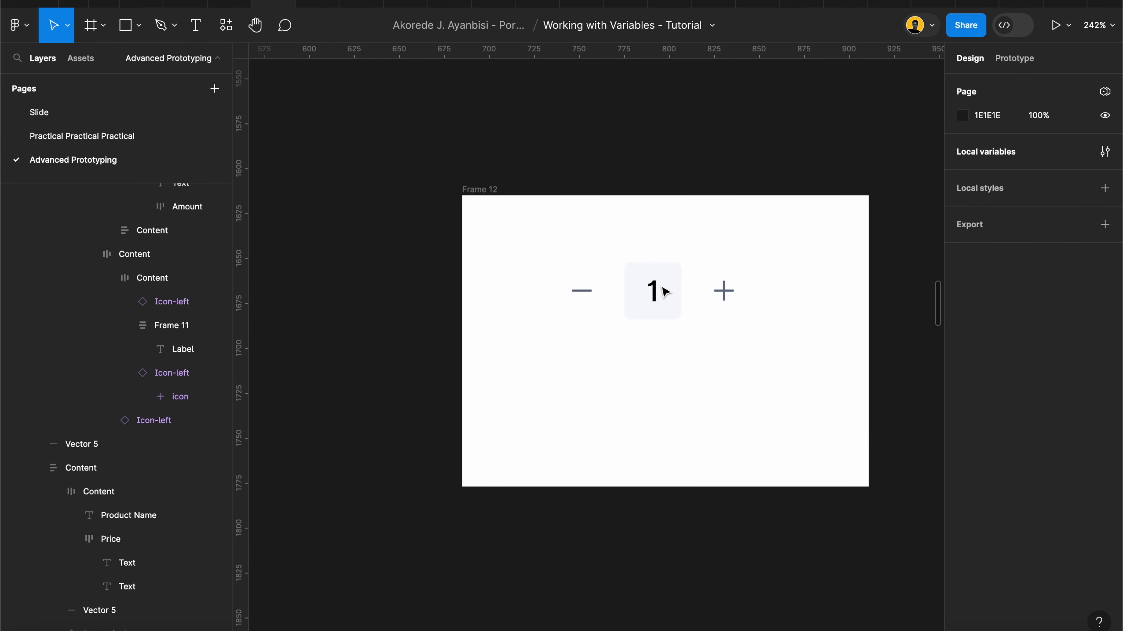
click(664, 292)
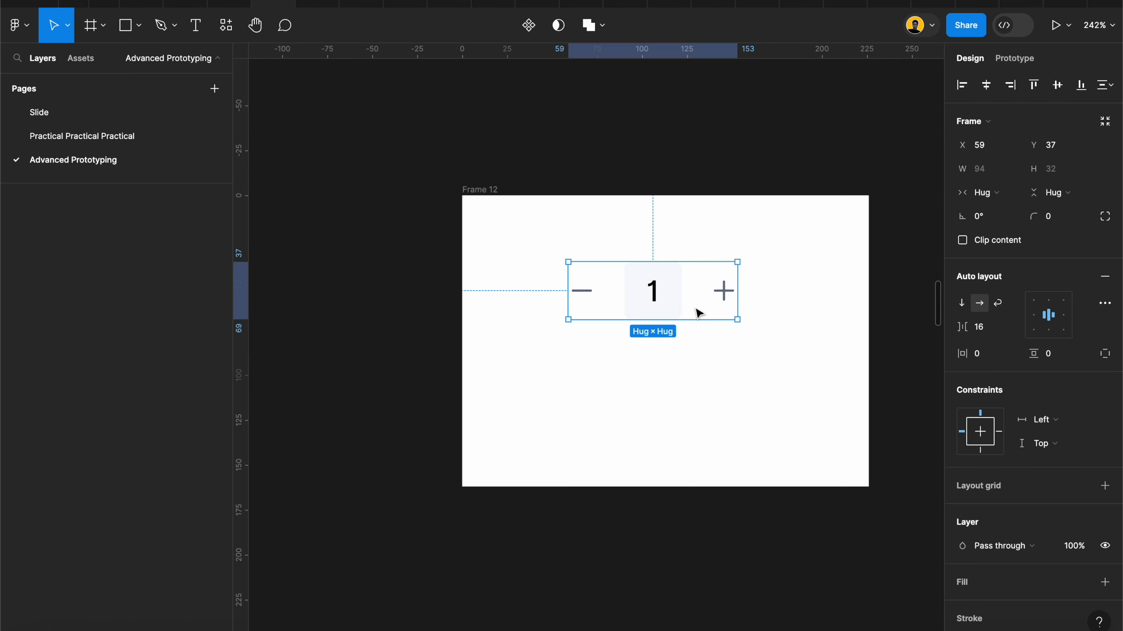
click(523, 29)
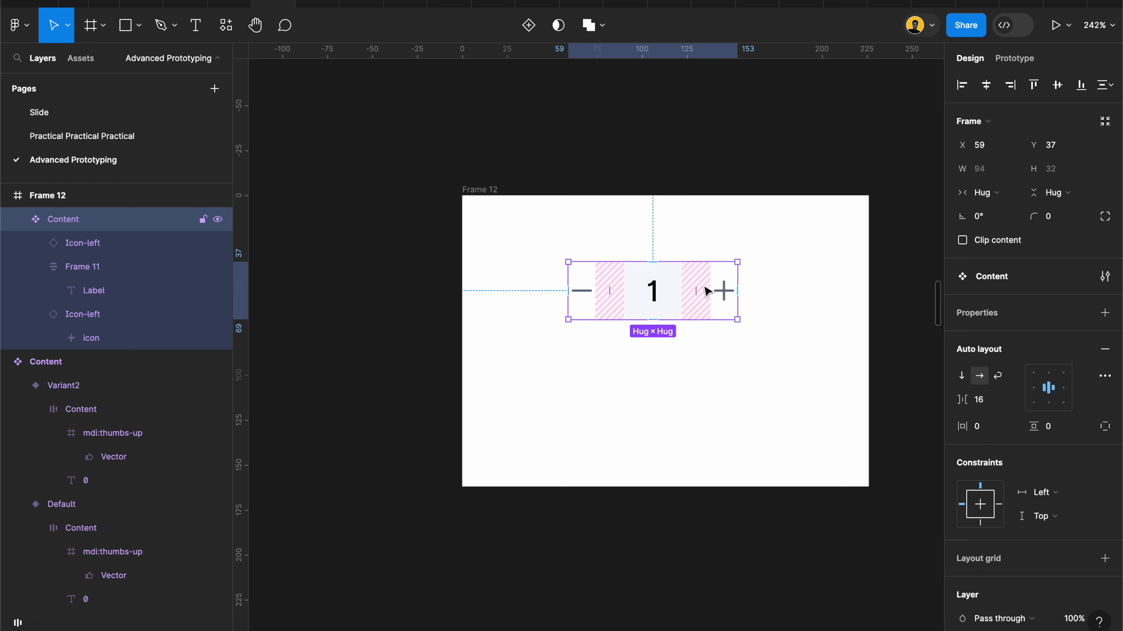
Step: Inspect the plus and minus icons inside the quantity selector component and open the prototype settings
scroll(707, 291, right, 2)
scroll(708, 291, down, 1)
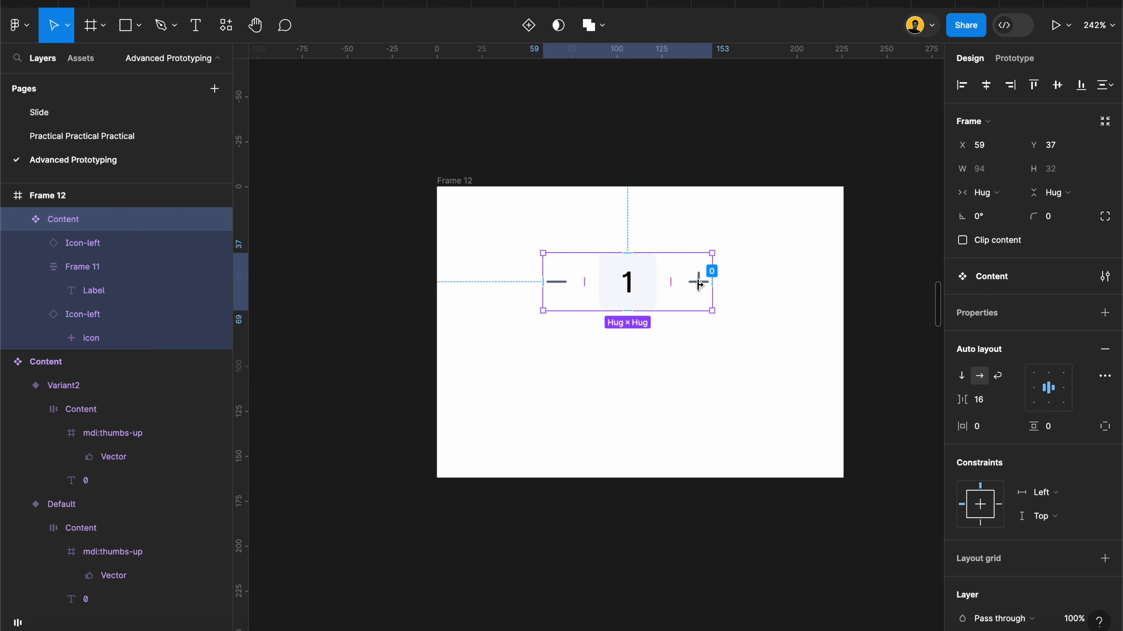
scroll(698, 282, up, 3)
click(700, 281)
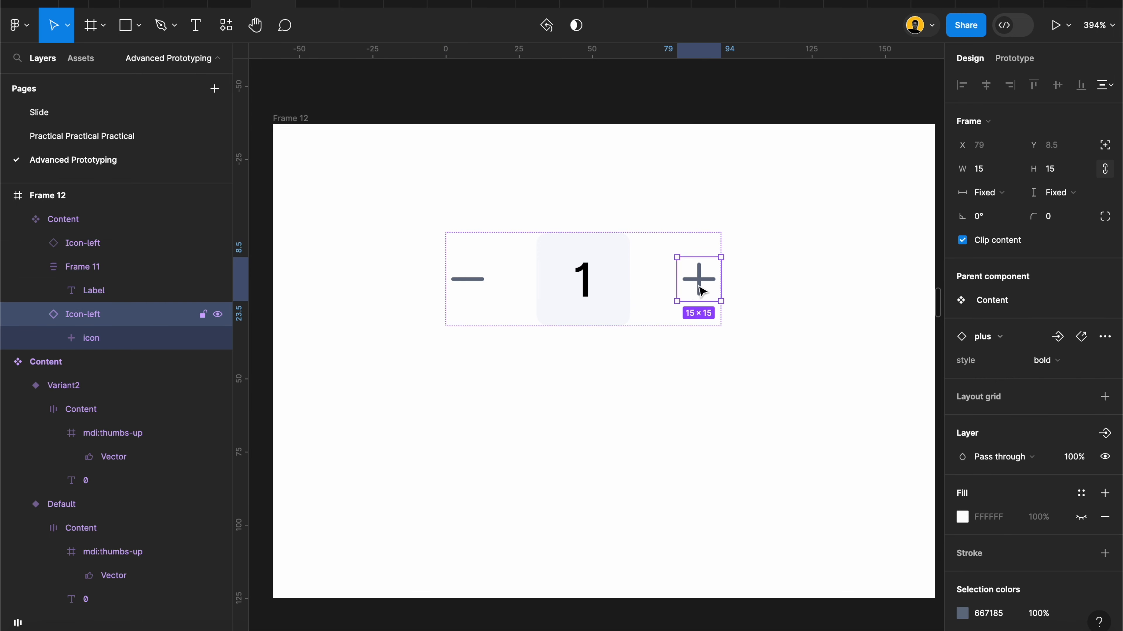
click(466, 278)
click(698, 279)
click(464, 280)
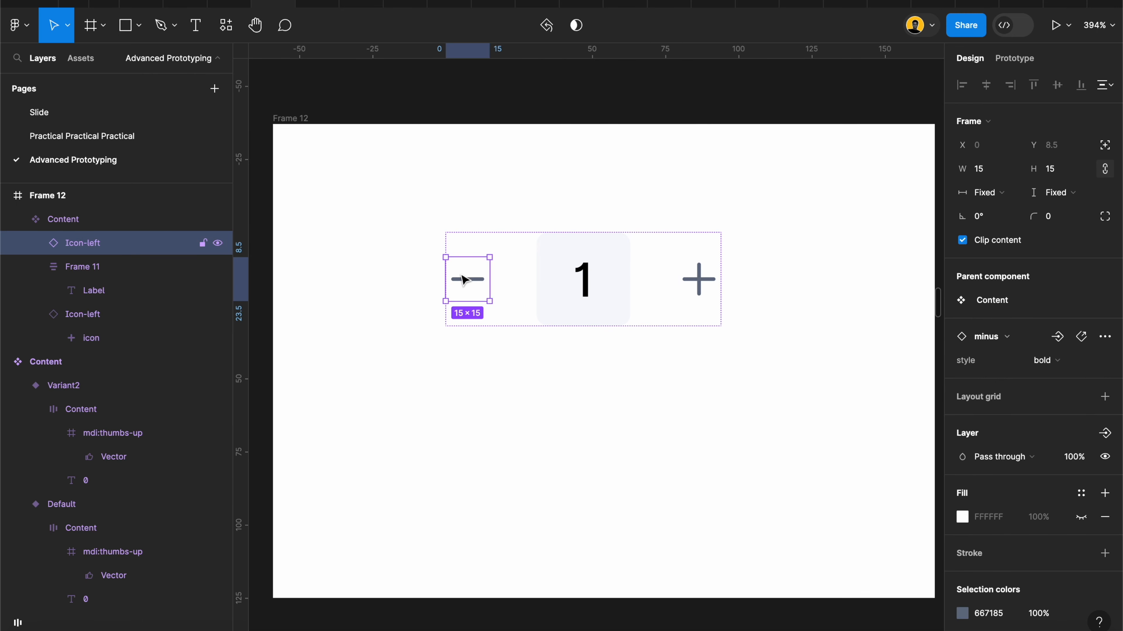
click(699, 280)
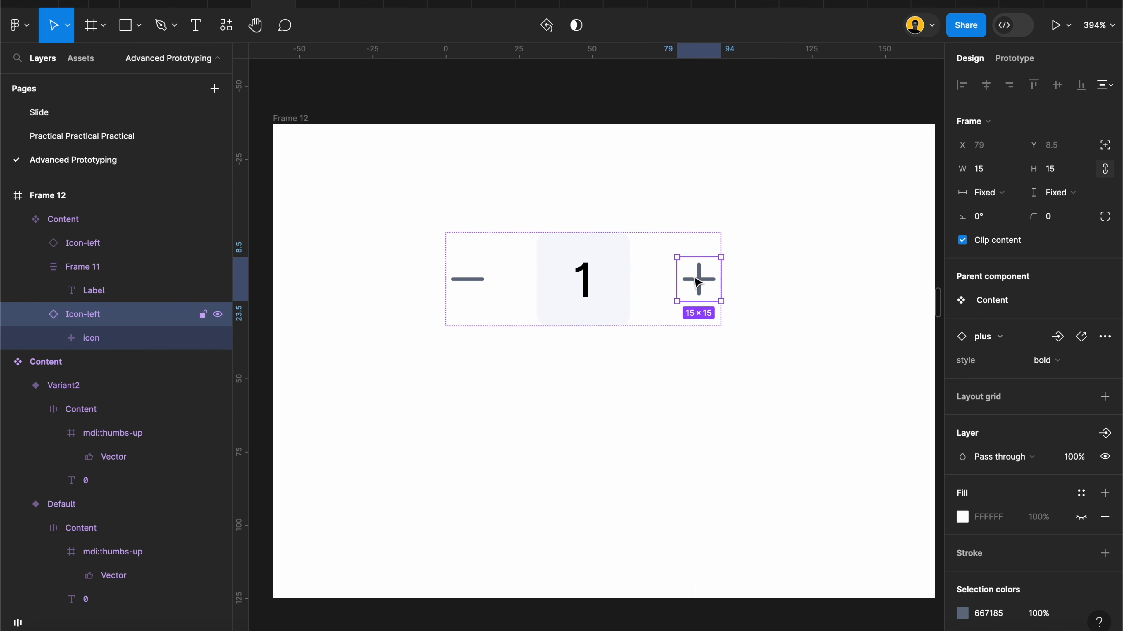
click(842, 106)
click(1014, 59)
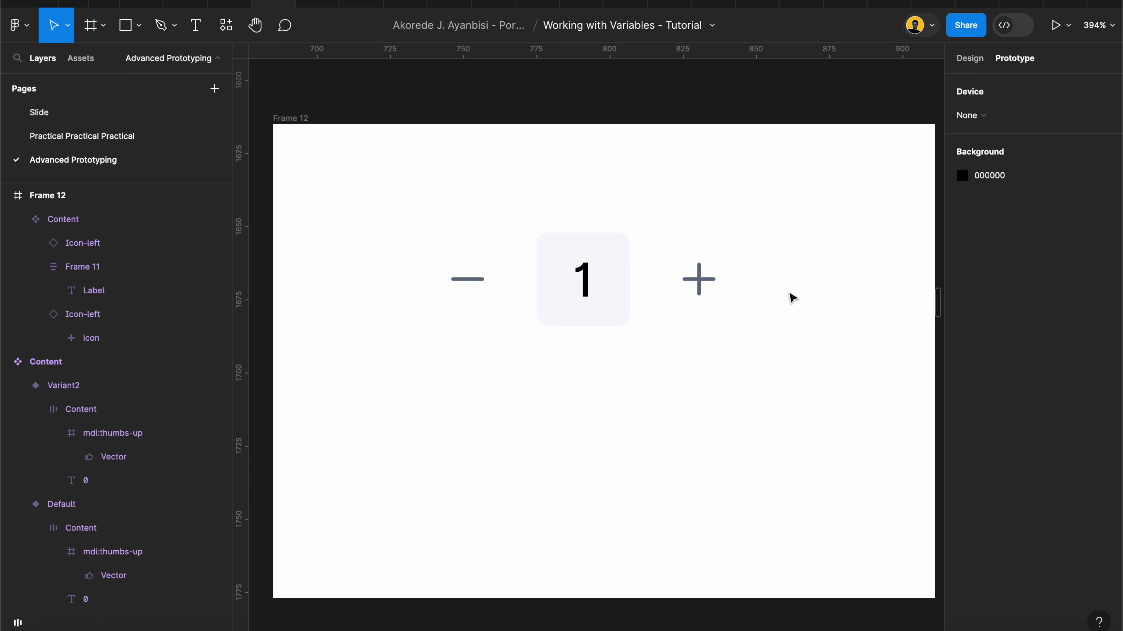
Step: Add an on-click Set variable interaction targeting Item Count to the plus icon in the Frame 12 quantity component
click(698, 277)
click(698, 278)
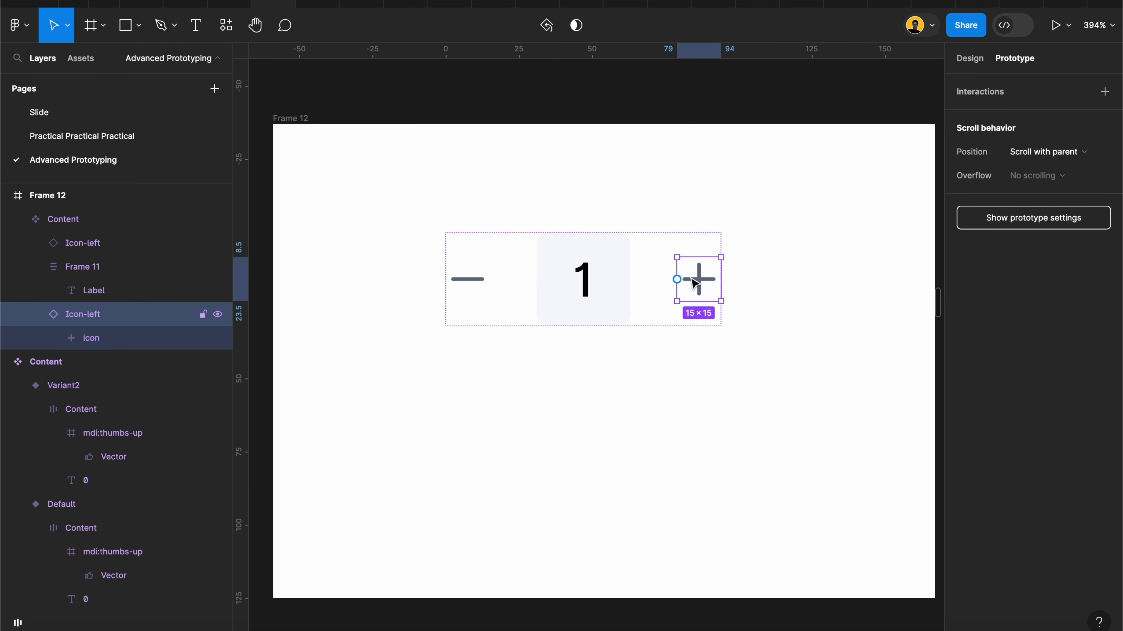
click(1104, 92)
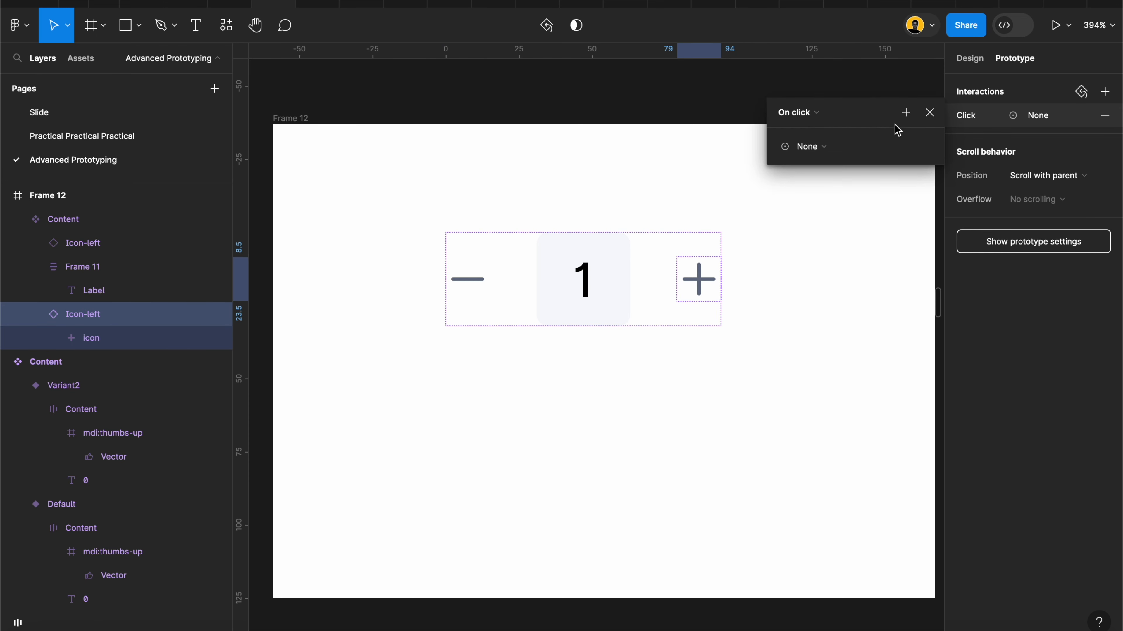
click(851, 152)
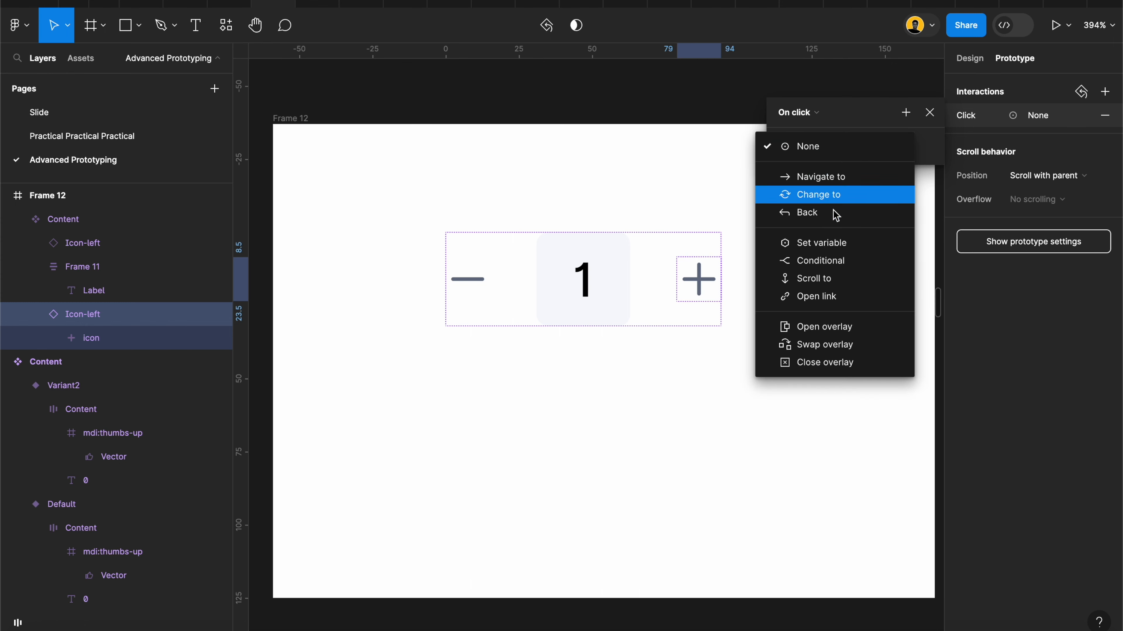
click(831, 247)
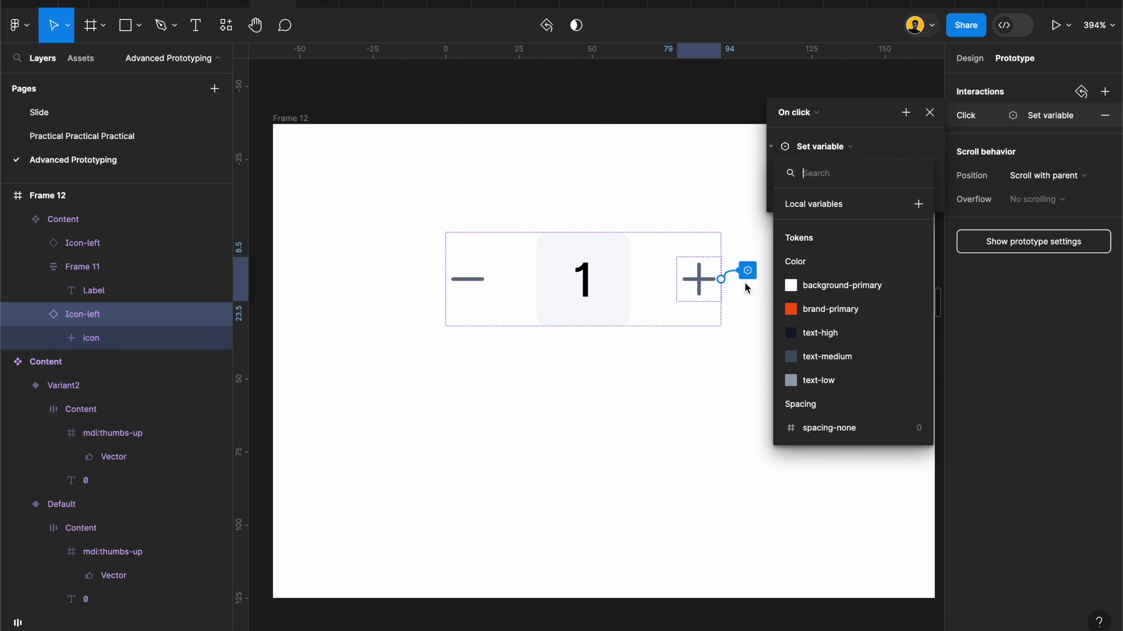
scroll(744, 286, right, 2)
scroll(867, 320, down, 8)
scroll(867, 322, down, 10)
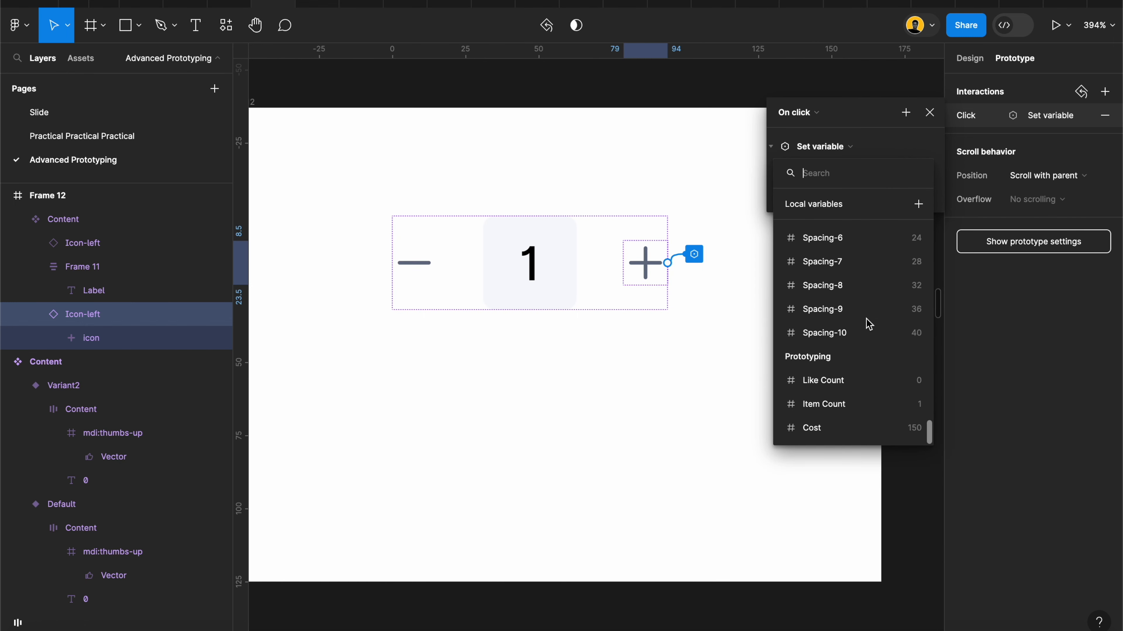
click(834, 410)
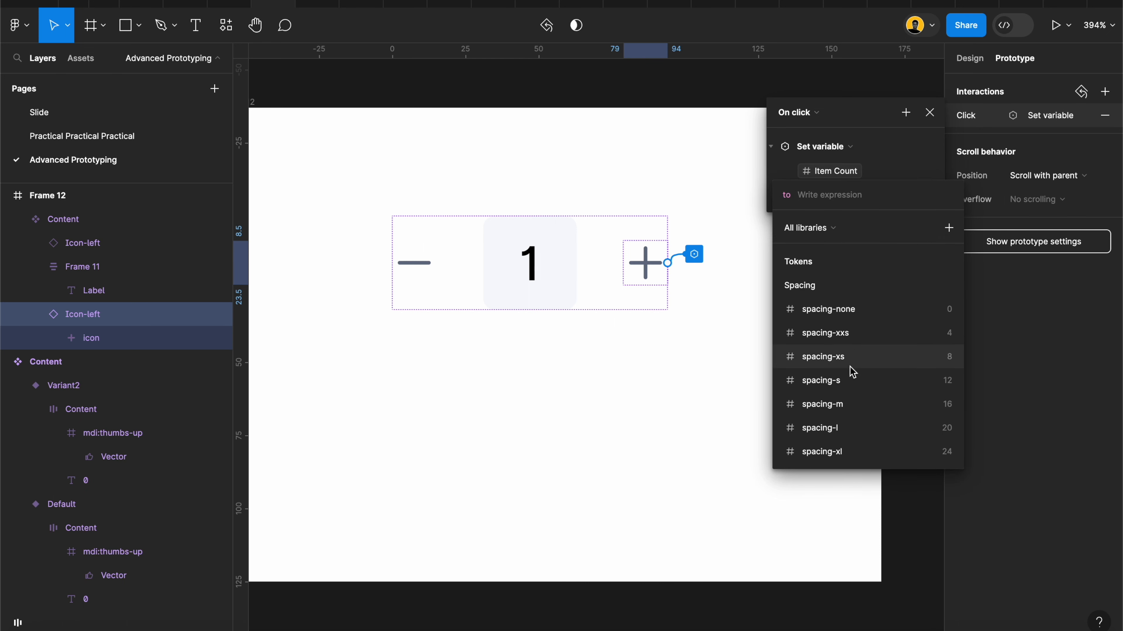
Step: Set the plus icon's Item Count expression to Item Count + 1
scroll(842, 353, down, 10)
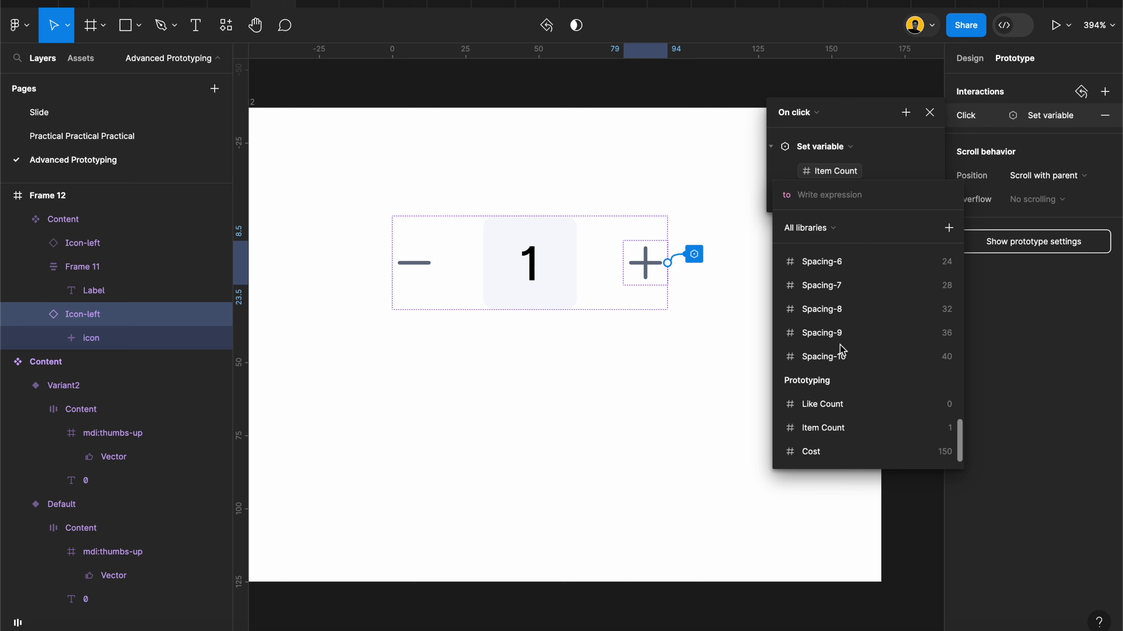
click(835, 428)
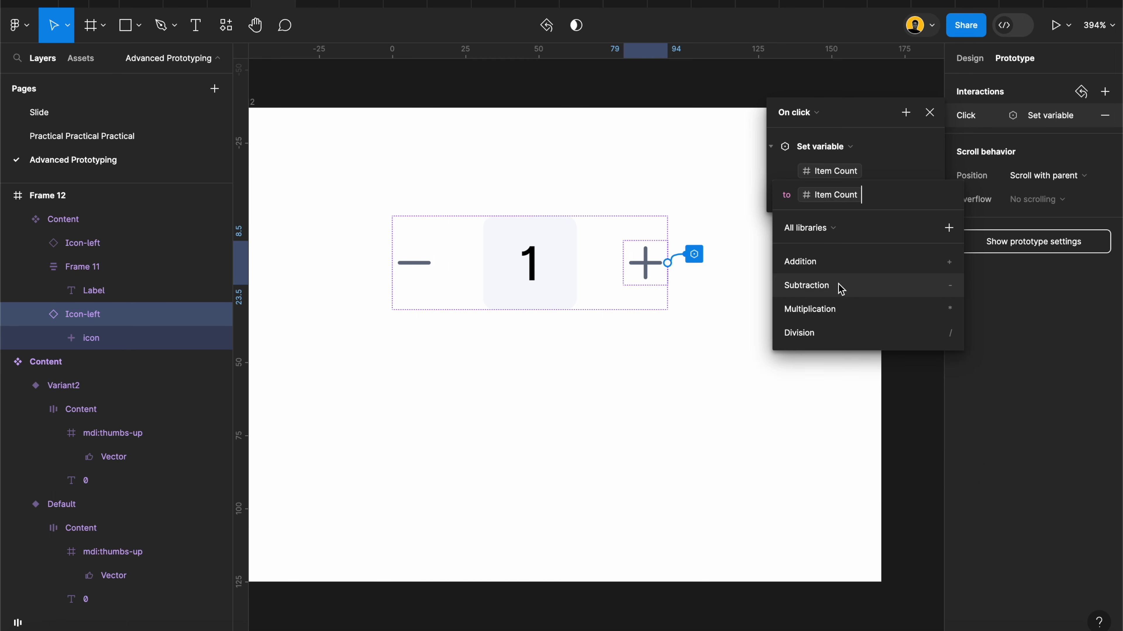
click(814, 265)
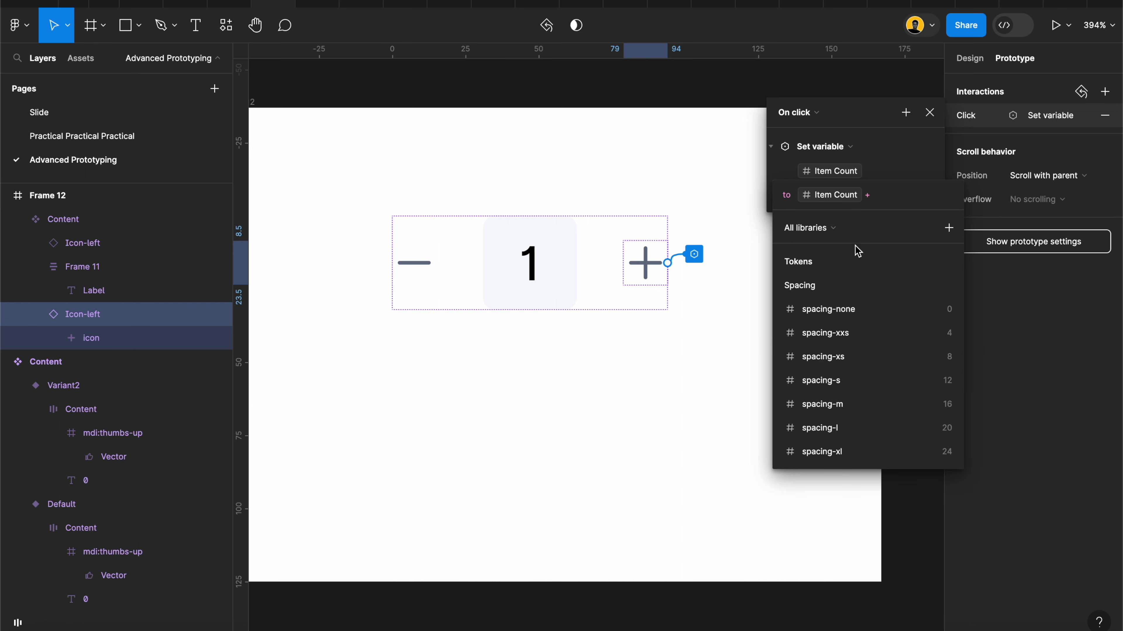
text(1)
key(Return)
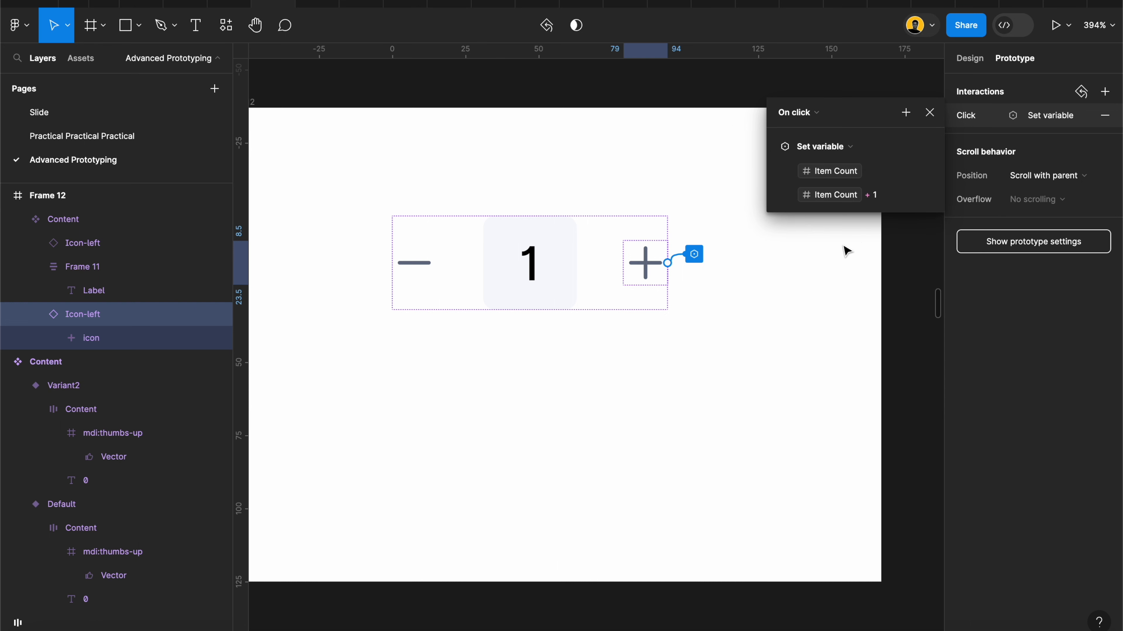
click(853, 263)
Step: Give the minus icon in the quantity component an on-click Set variable interaction targeting Item Count
click(420, 276)
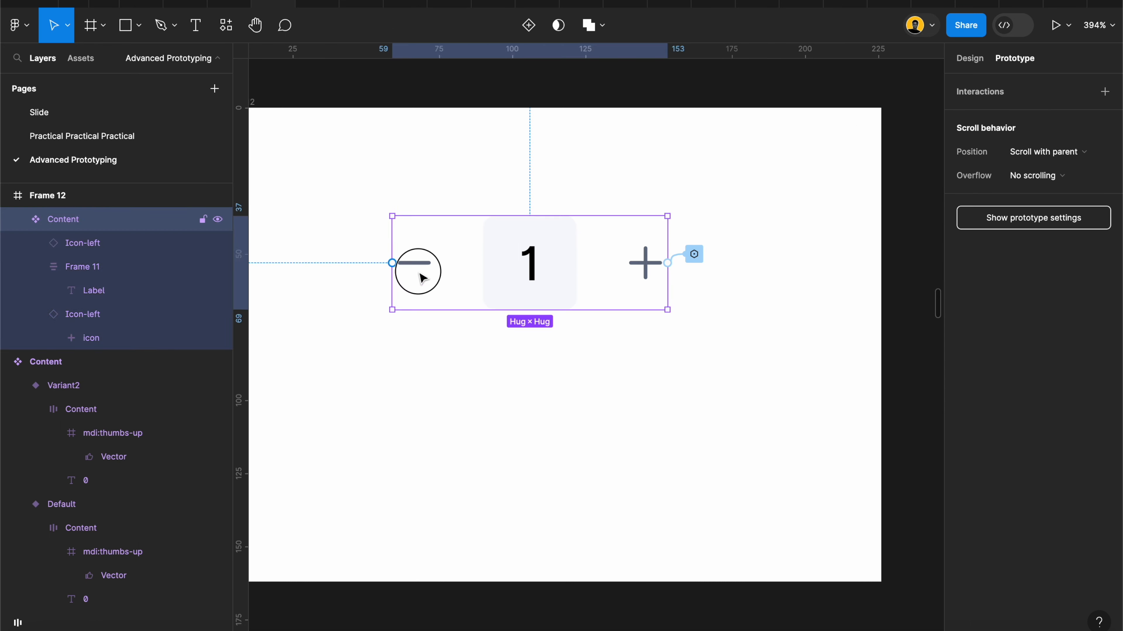
click(420, 276)
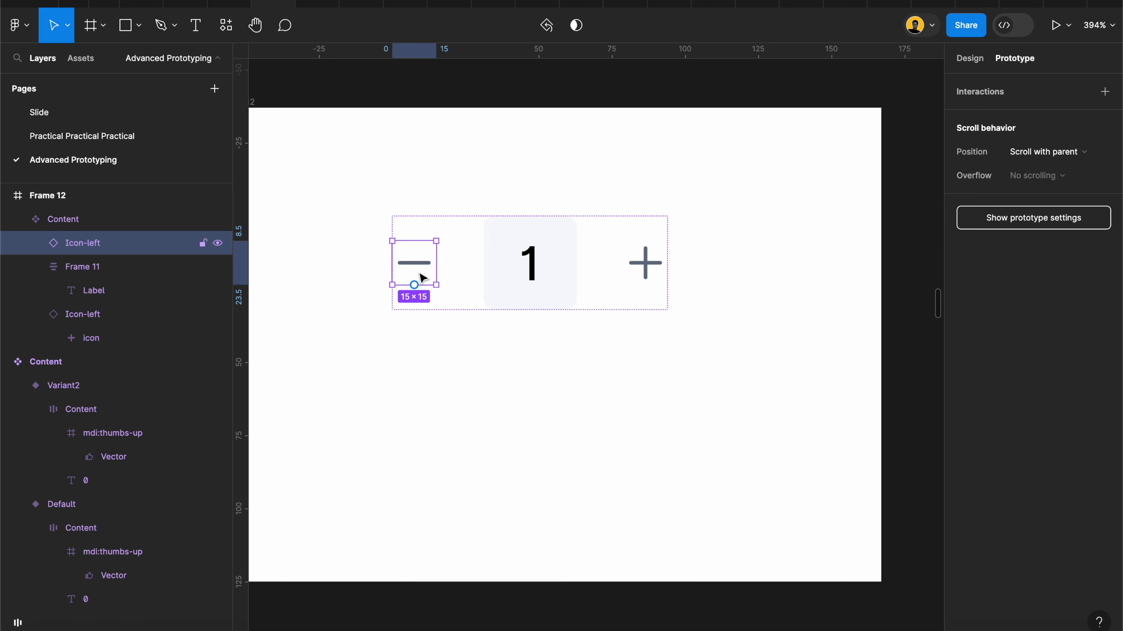
click(1105, 92)
click(846, 149)
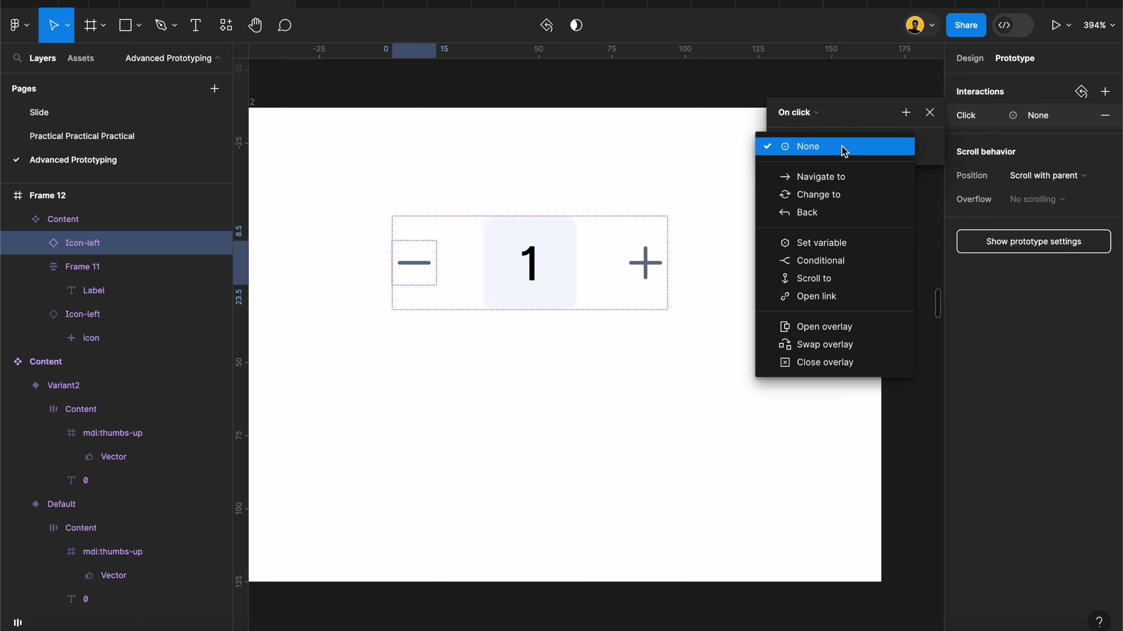
click(826, 242)
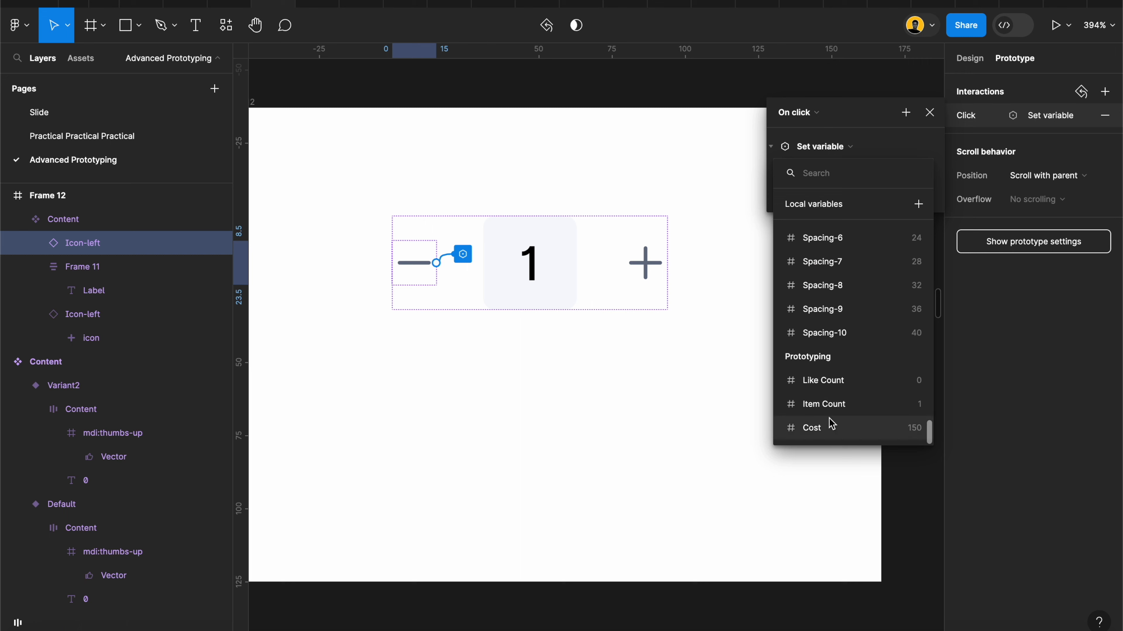
click(834, 404)
Step: Set the minus icon's Item Count expression to Item Count - 1
scroll(847, 419, down, 4)
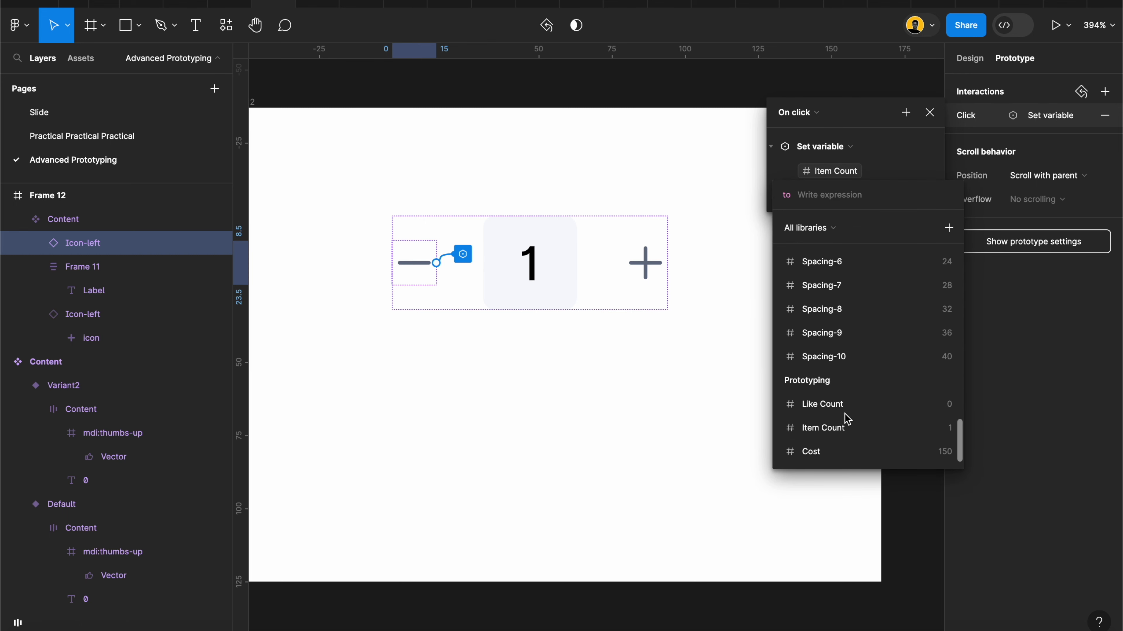
click(840, 428)
click(825, 295)
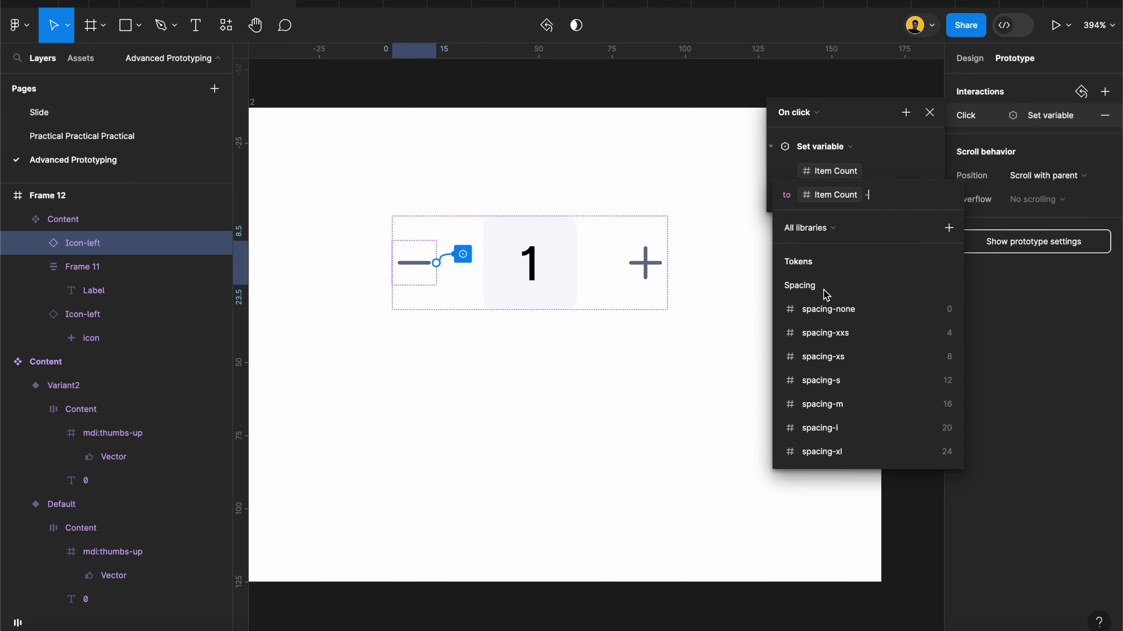
text(1)
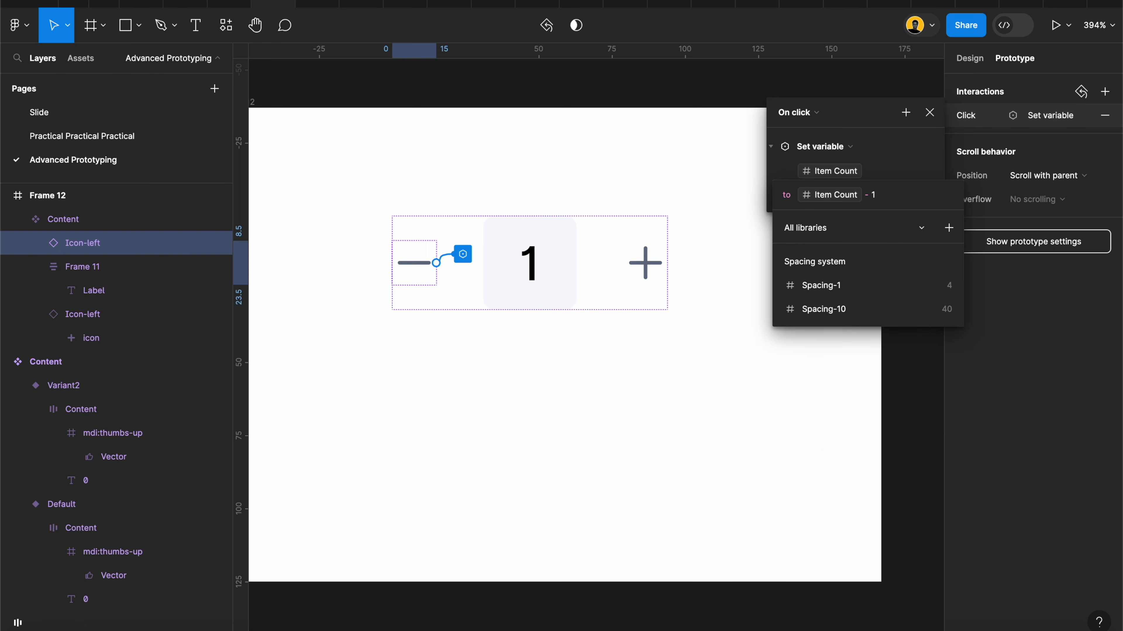
key(Return)
click(698, 368)
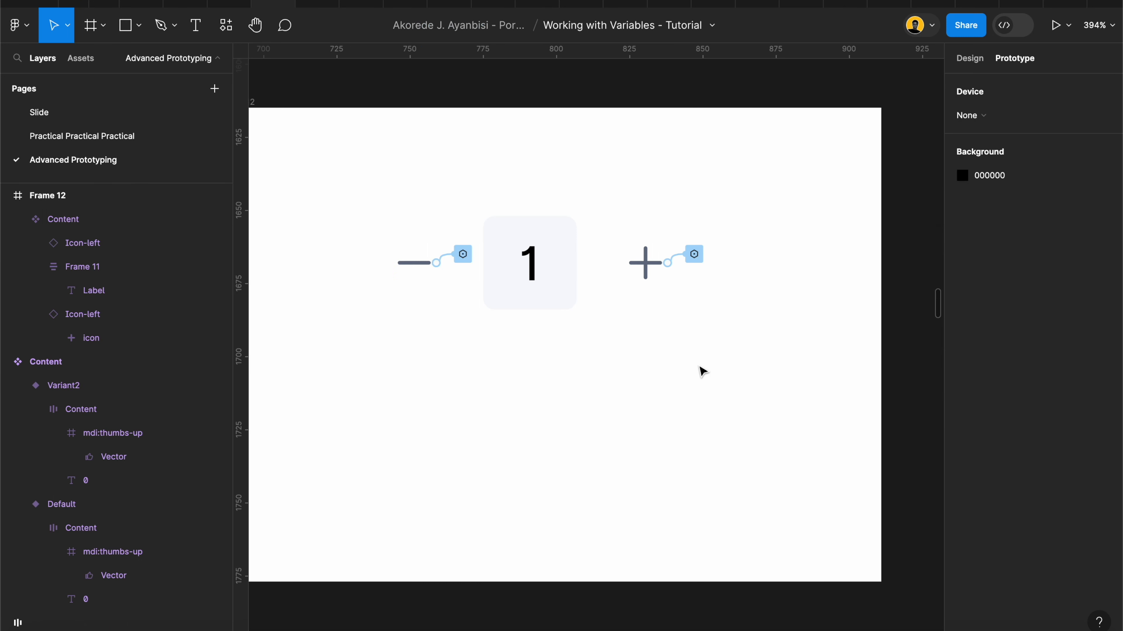
Step: Replace the original quantity selector in the My Cart card with an instance of the Frame 12 quantity component
scroll(698, 366, down, 3)
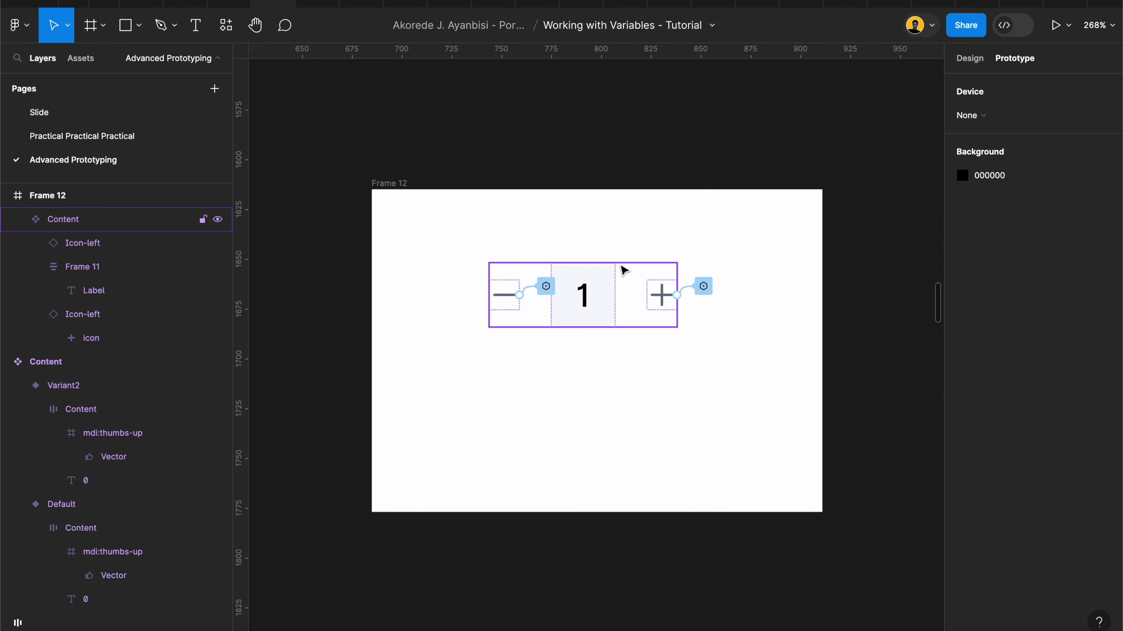
scroll(623, 271, down, 3)
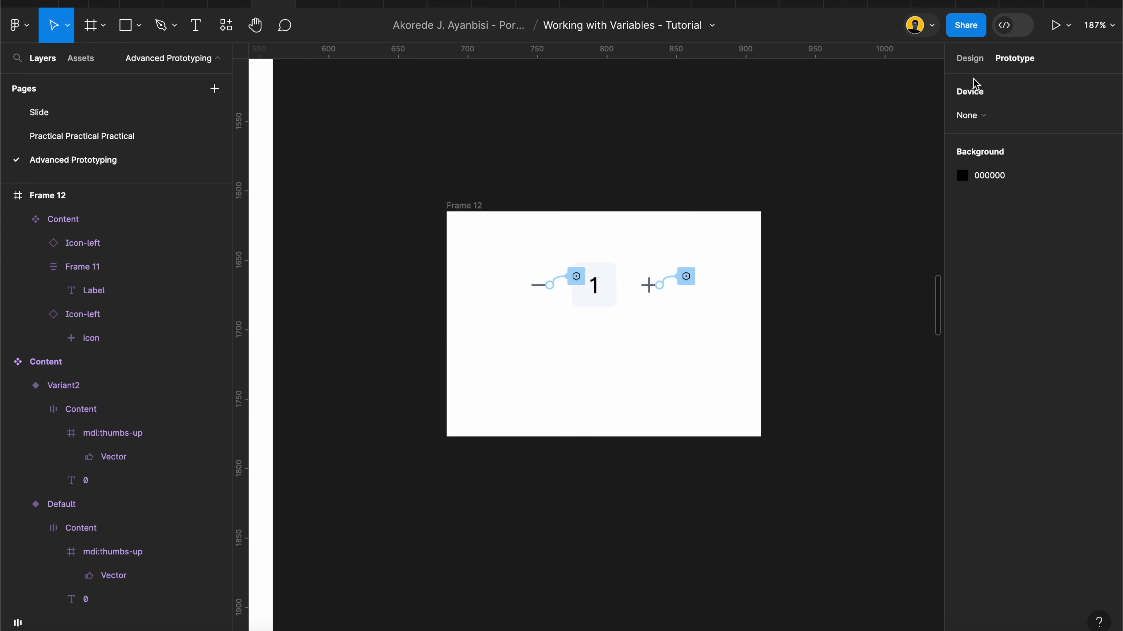
click(970, 57)
click(616, 265)
scroll(616, 262, down, 5)
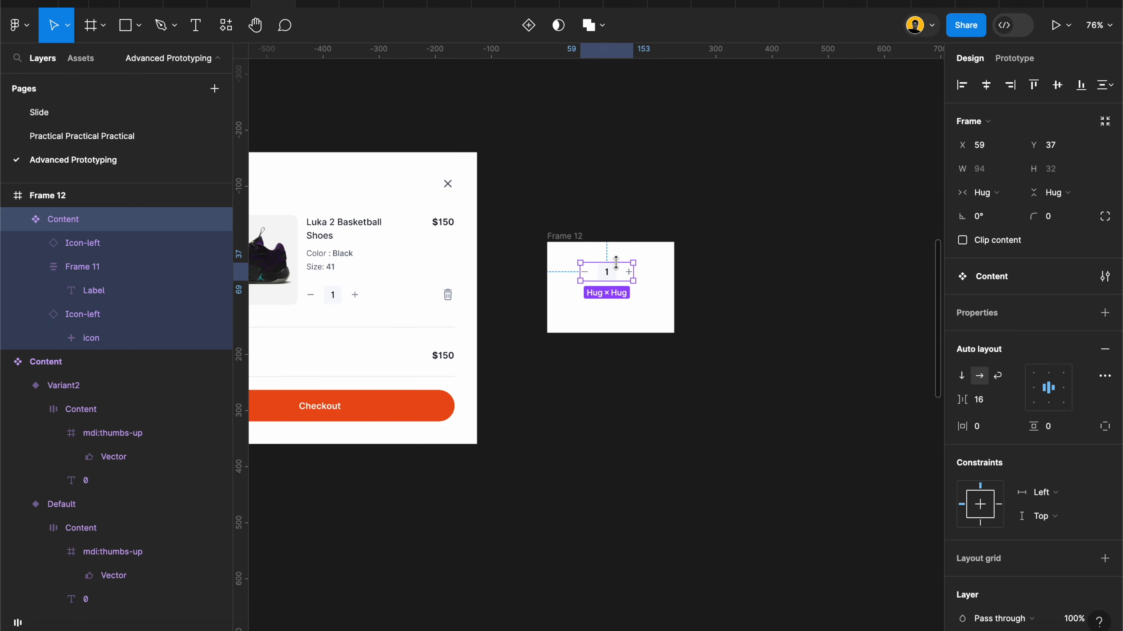
scroll(616, 262, left, 2)
drag(682, 291, 422, 321)
click(407, 315)
key(Delete)
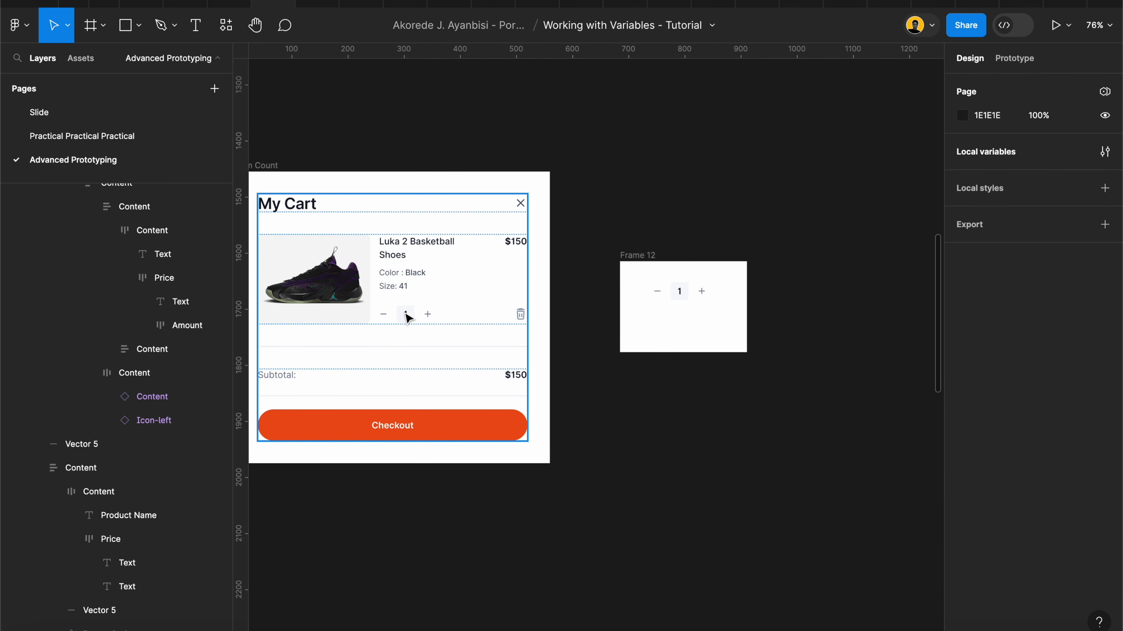
Step: Run the prototype preview of the Item Count frame and test raising the quantity repeatedly with the plus icon
click(262, 161)
click(1056, 25)
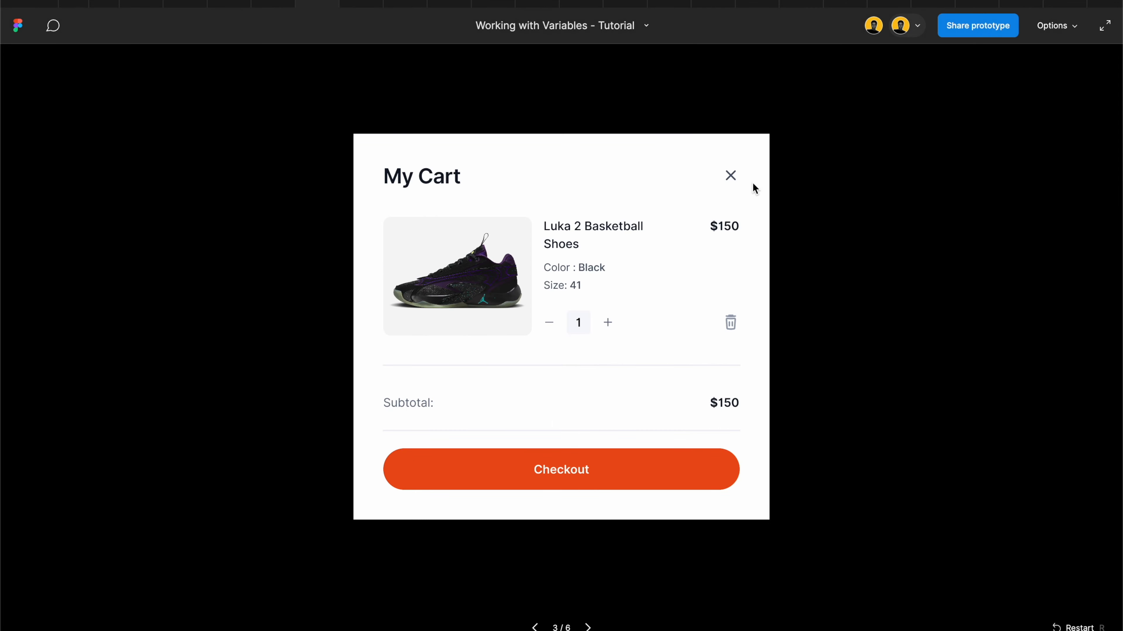
click(607, 324)
click(607, 323)
click(608, 323)
click(608, 324)
click(608, 324)
click(608, 324)
click(608, 324)
click(607, 324)
click(608, 323)
click(608, 323)
click(608, 324)
click(608, 324)
click(607, 323)
click(608, 324)
click(608, 324)
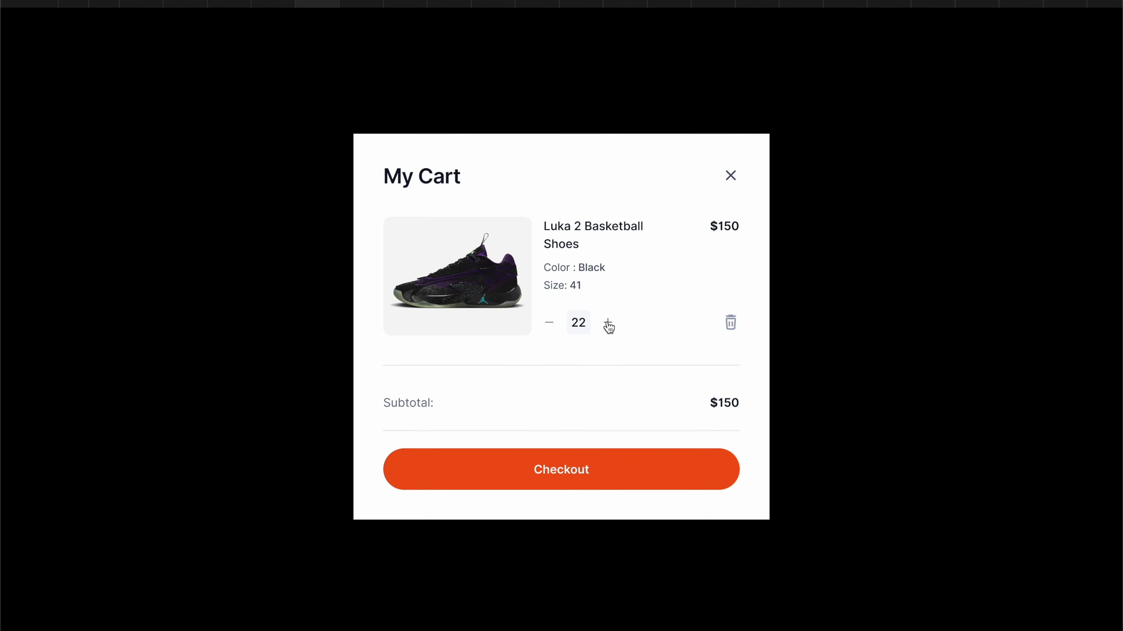
Step: Test lowering the cart quantity repeatedly with the minus icon in the preview
click(548, 324)
click(548, 325)
click(548, 325)
click(549, 324)
click(549, 324)
click(548, 325)
click(549, 325)
click(548, 325)
click(548, 324)
click(549, 324)
click(548, 324)
click(548, 325)
click(549, 325)
click(550, 325)
click(549, 325)
click(549, 325)
click(549, 325)
click(550, 325)
click(550, 325)
click(550, 325)
Step: Raise and lower the cart quantity alternately with both icons to check the counter in the preview
click(608, 324)
click(608, 324)
click(608, 324)
click(608, 324)
click(608, 324)
click(608, 324)
click(608, 325)
click(608, 324)
click(608, 324)
click(608, 324)
click(608, 325)
click(609, 324)
click(551, 326)
click(551, 326)
click(552, 325)
click(551, 326)
click(551, 325)
click(608, 324)
click(608, 325)
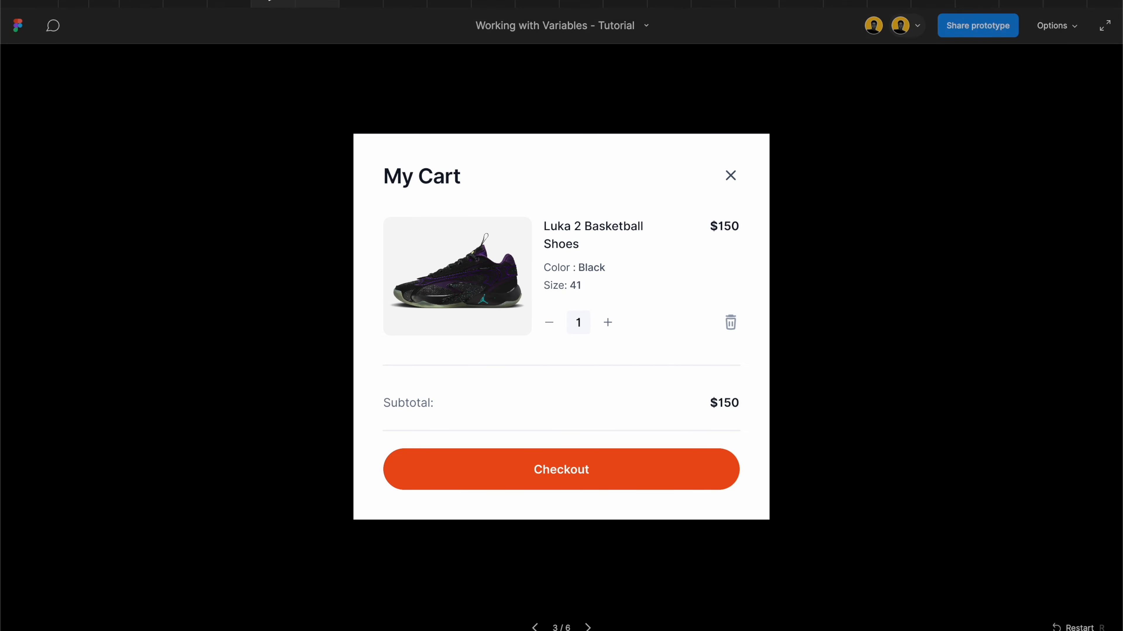
Step: Return to the design file and review the click interaction on the minus icon in Frame 12
click(258, 3)
click(739, 388)
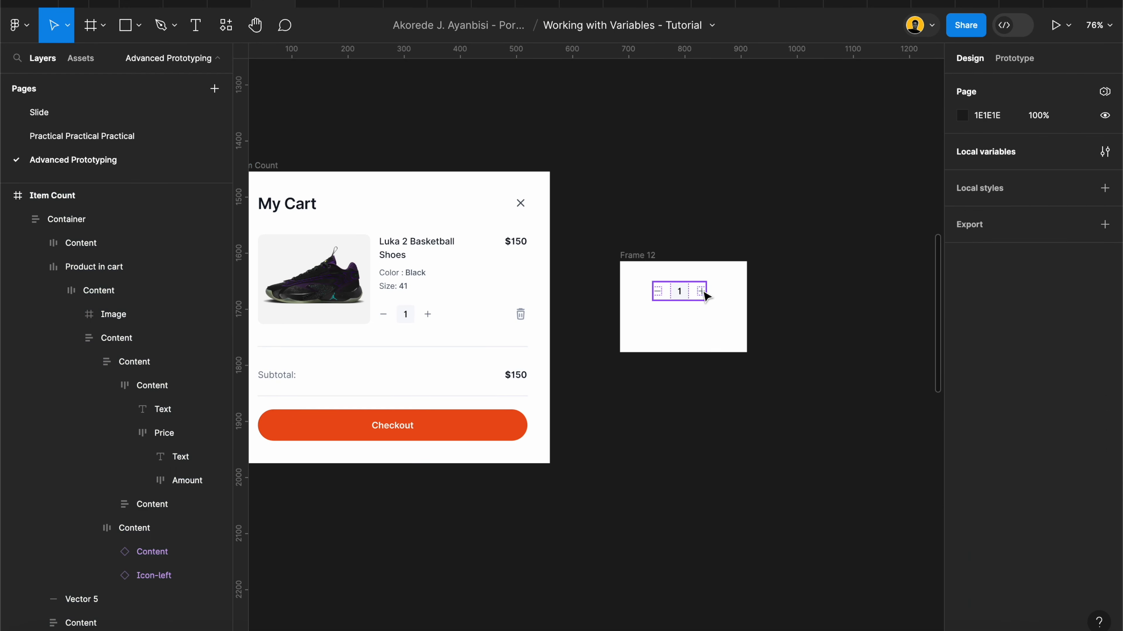
scroll(704, 294, up, 10)
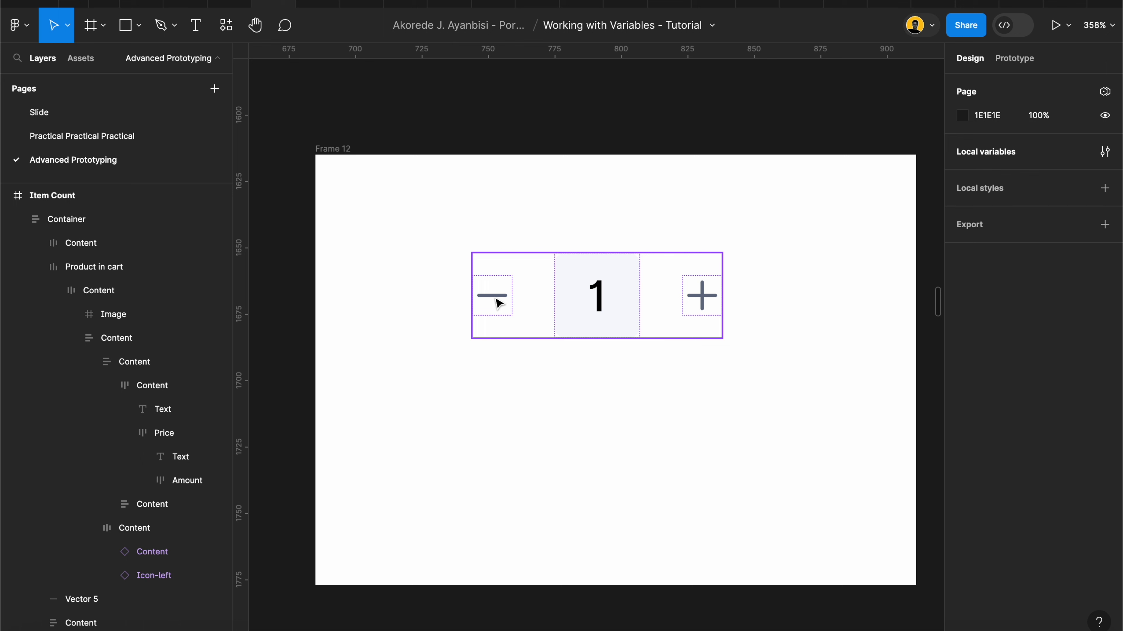
click(1007, 60)
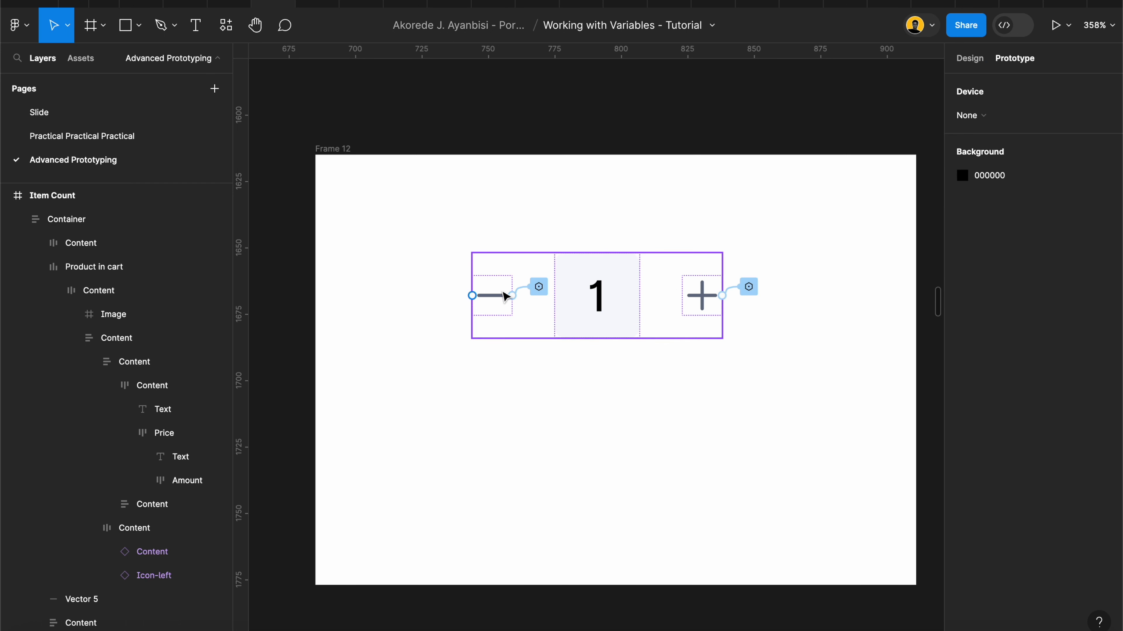
click(544, 290)
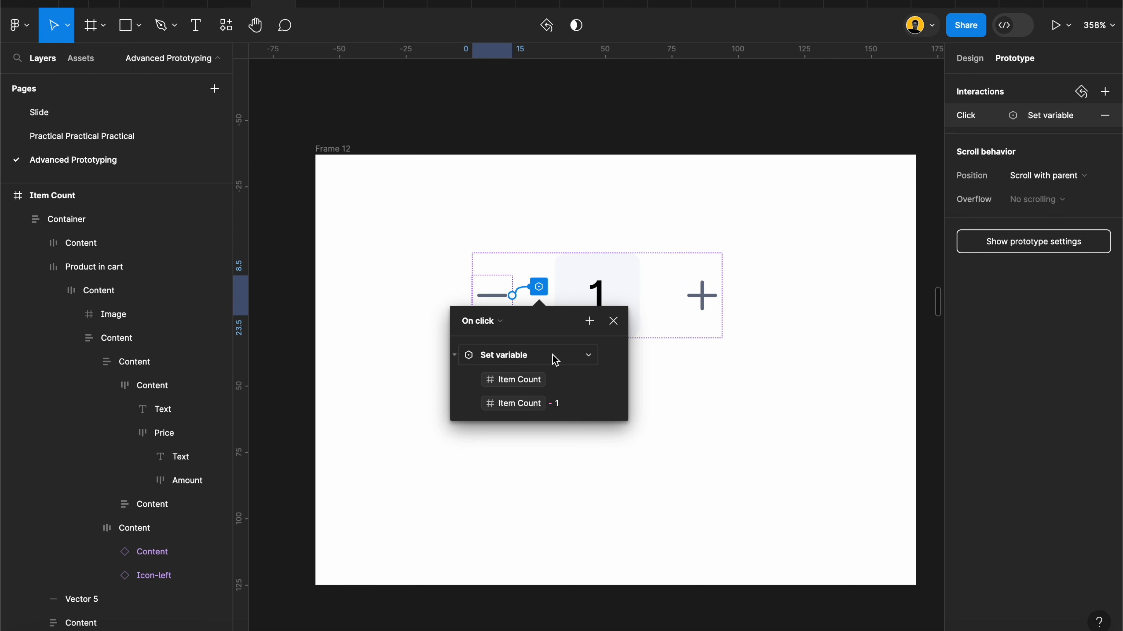
click(699, 154)
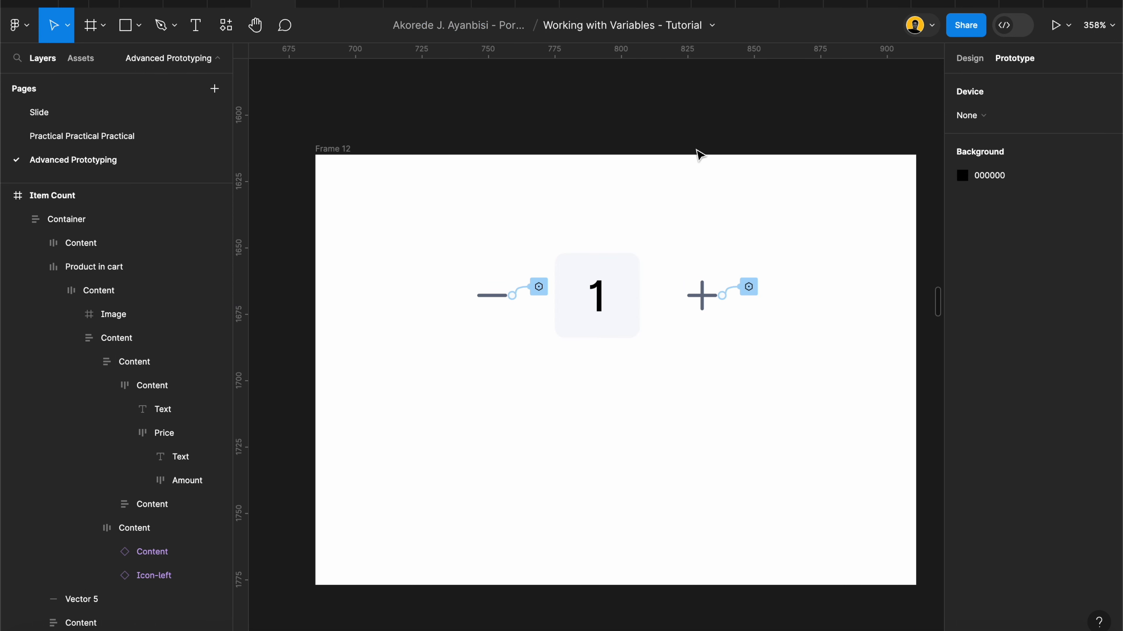
Step: Add a Conditional action to the click interaction of the minus icon in Frame 12
click(502, 310)
click(502, 289)
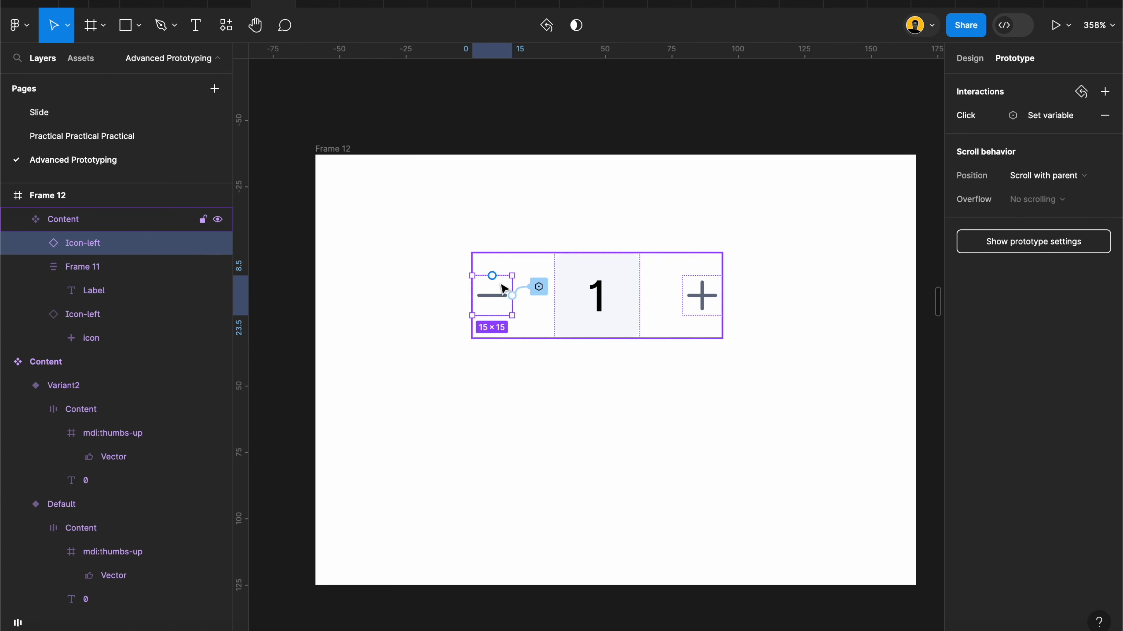
click(986, 116)
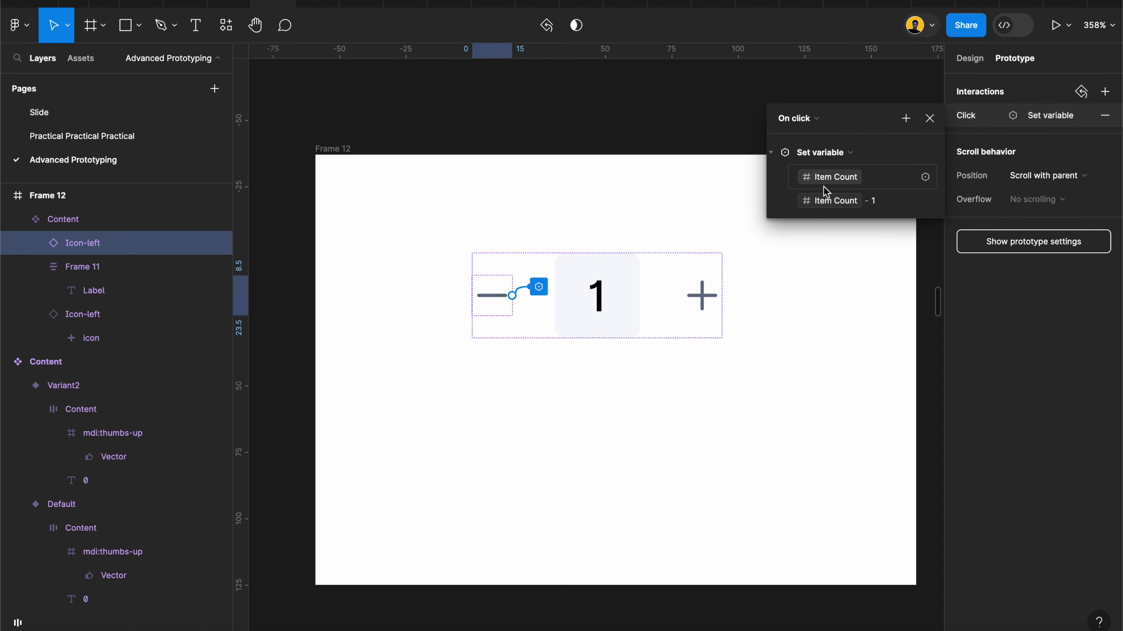
click(906, 119)
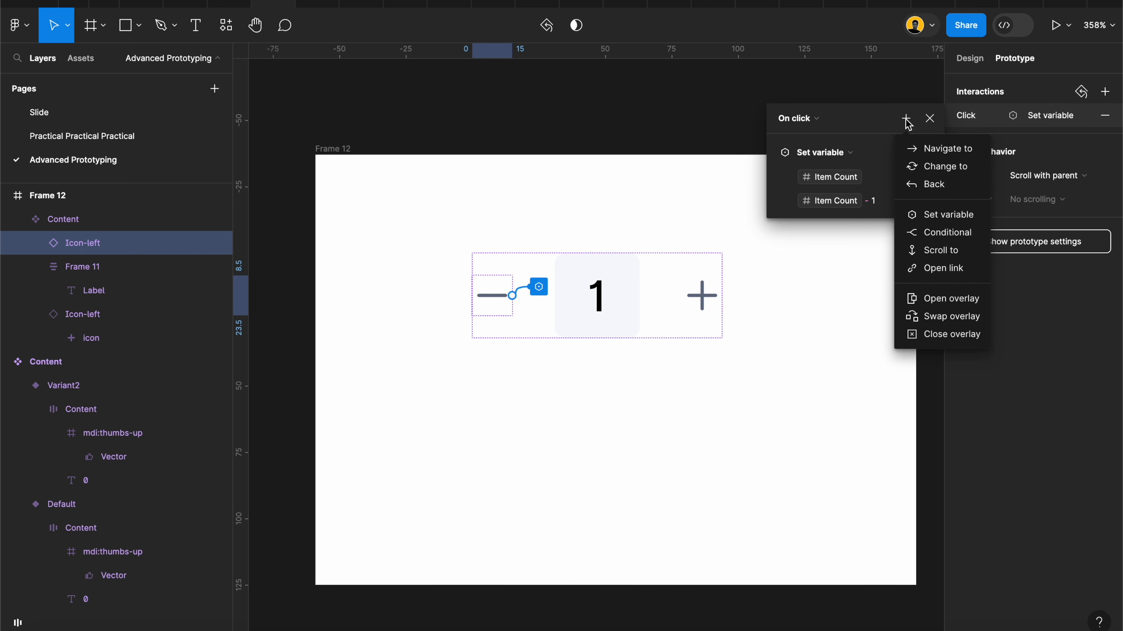
click(937, 235)
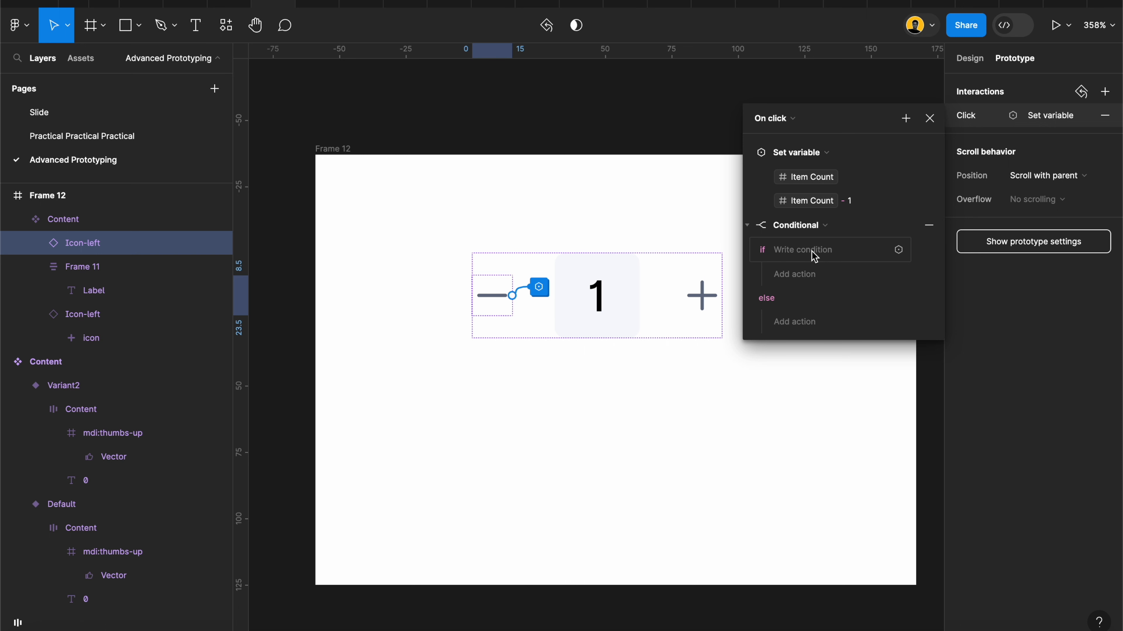
Step: Write the if condition of the minus icon's conditional as Item Count not equal to 1
click(802, 252)
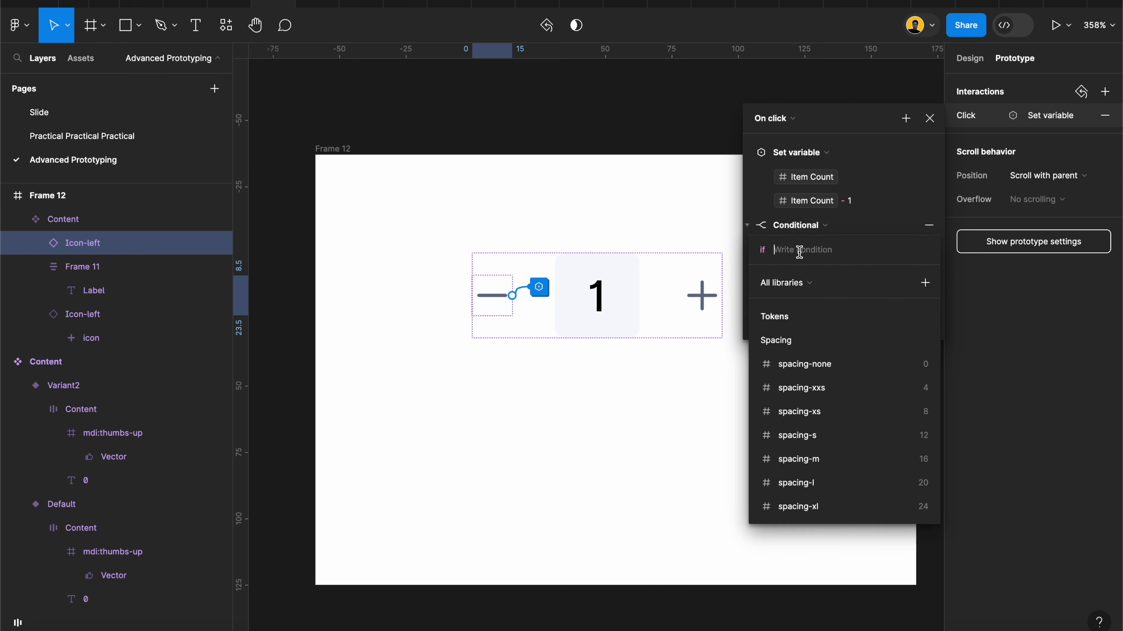
scroll(815, 503, down, 10)
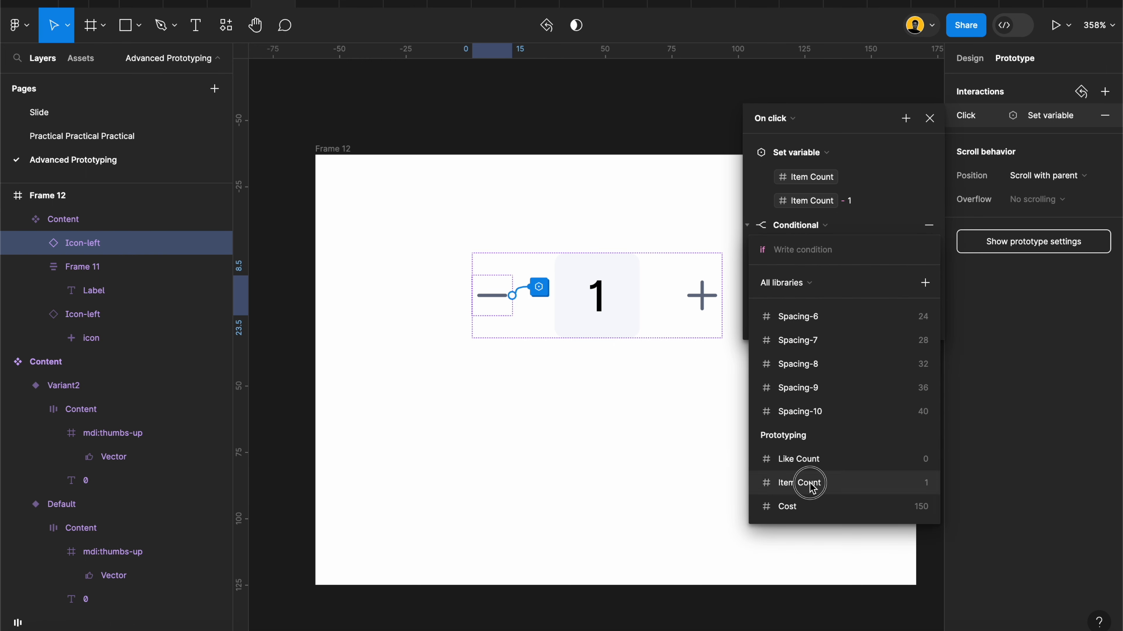
click(809, 483)
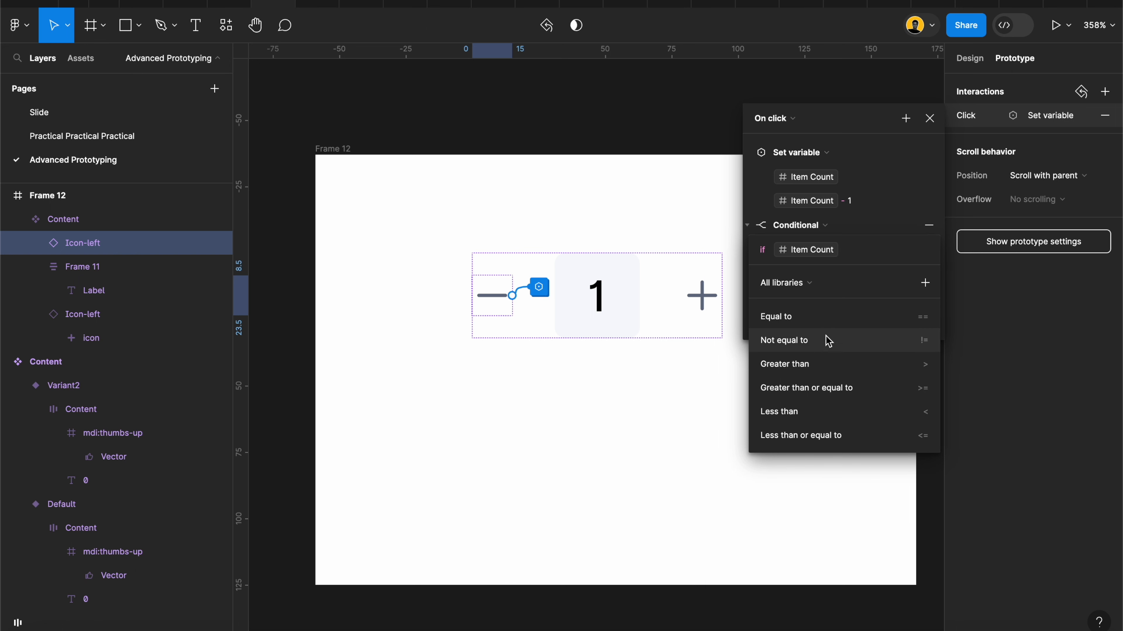
click(810, 341)
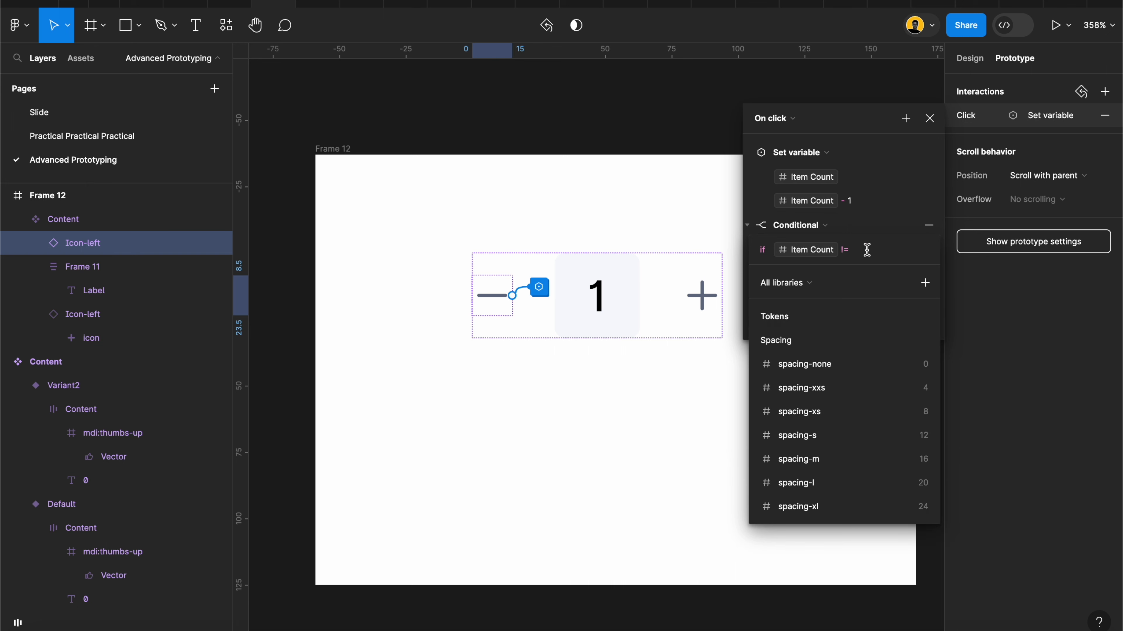
text(1)
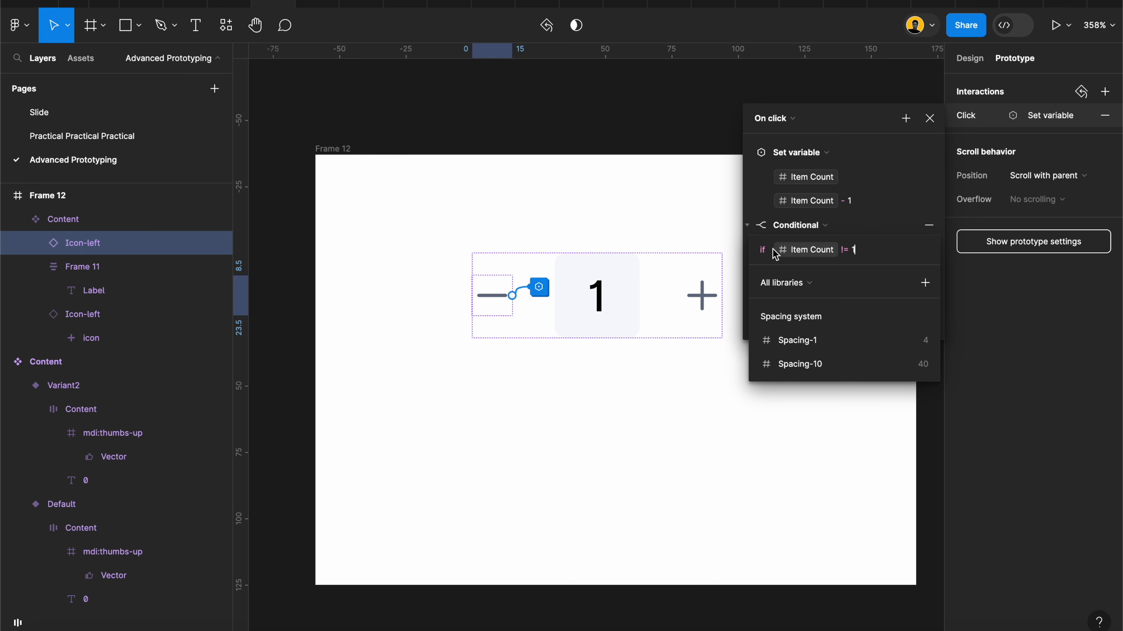
key(Return)
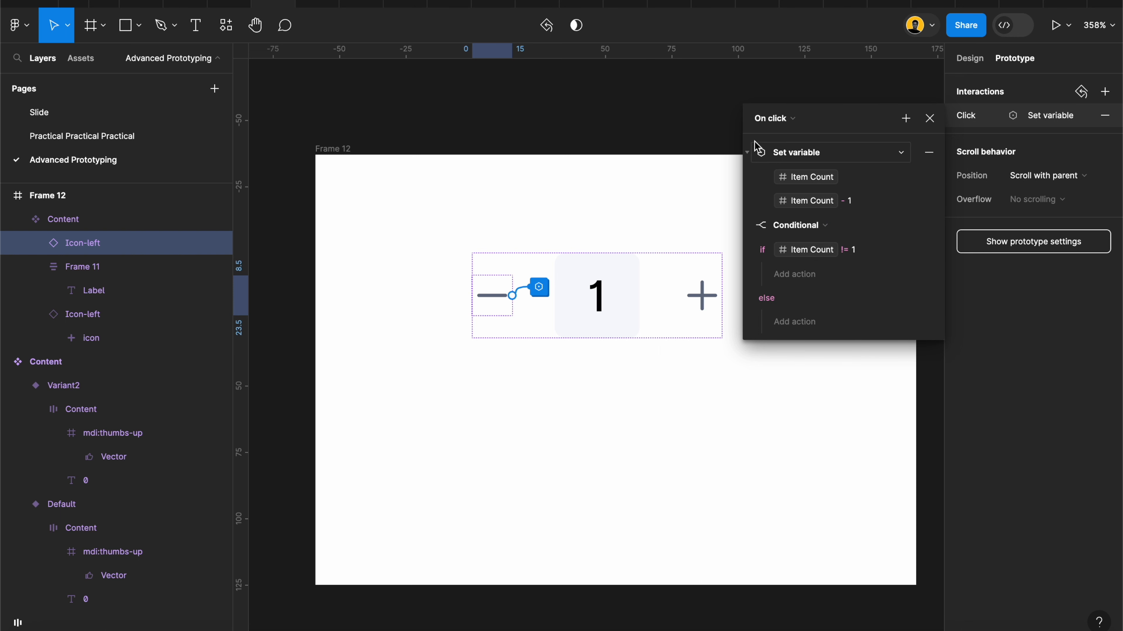
Step: Move the existing action that sets Item Count to Item Count - 1 into the conditional's if branch
click(752, 154)
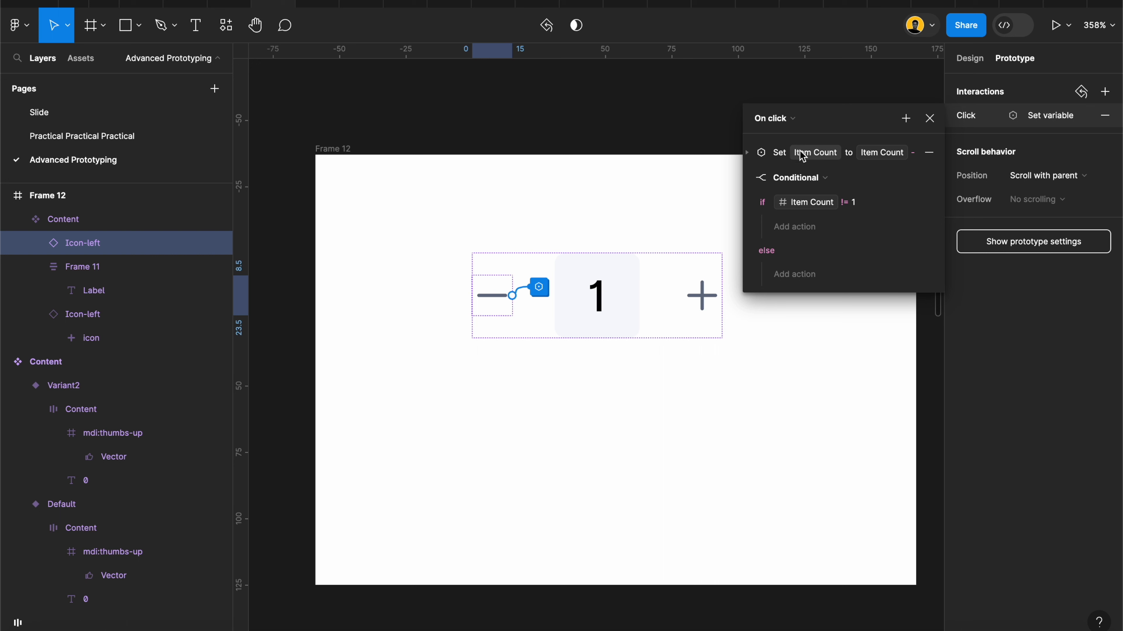
click(752, 155)
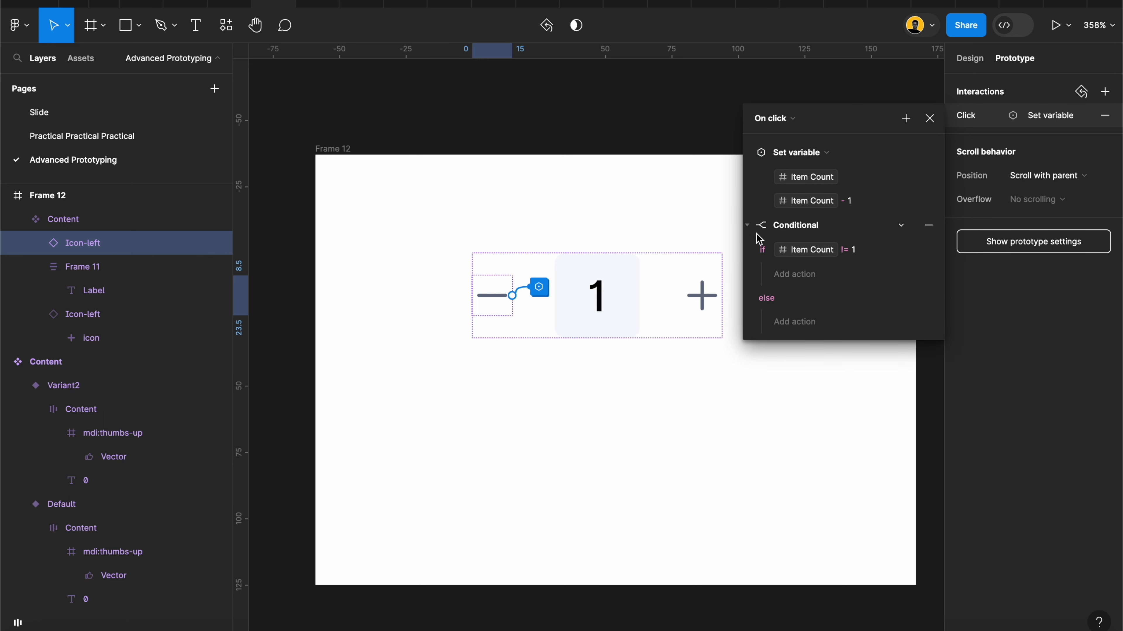
click(748, 154)
drag(777, 152, 780, 219)
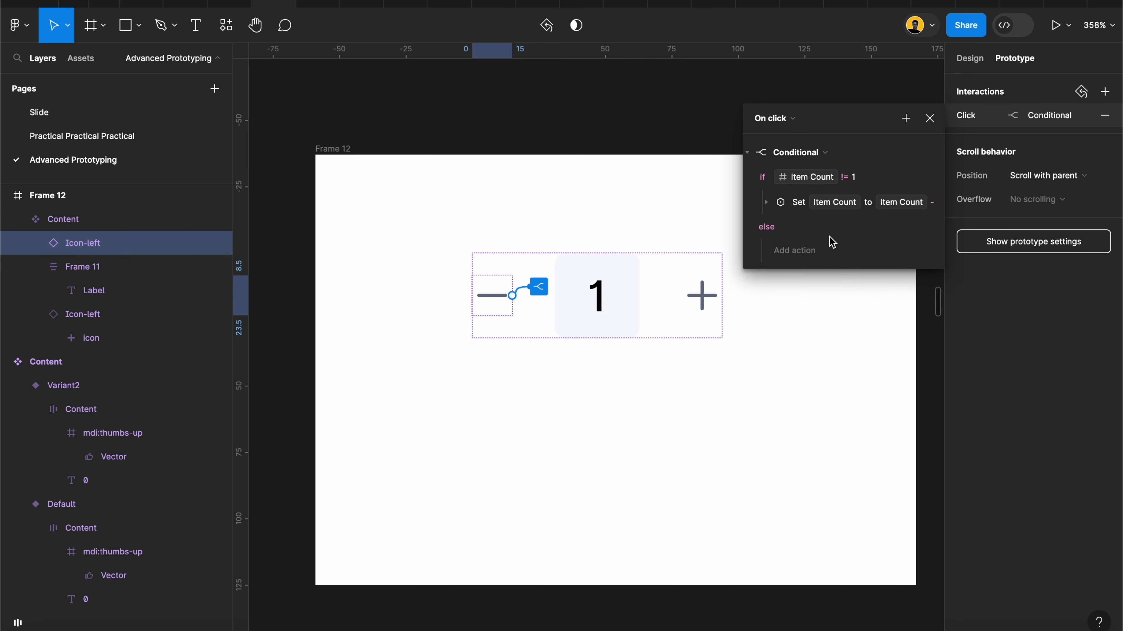
click(842, 294)
Step: Run the prototype preview of the Item Count frame and raise the cart quantity with the plus icon
scroll(722, 251, down, 10)
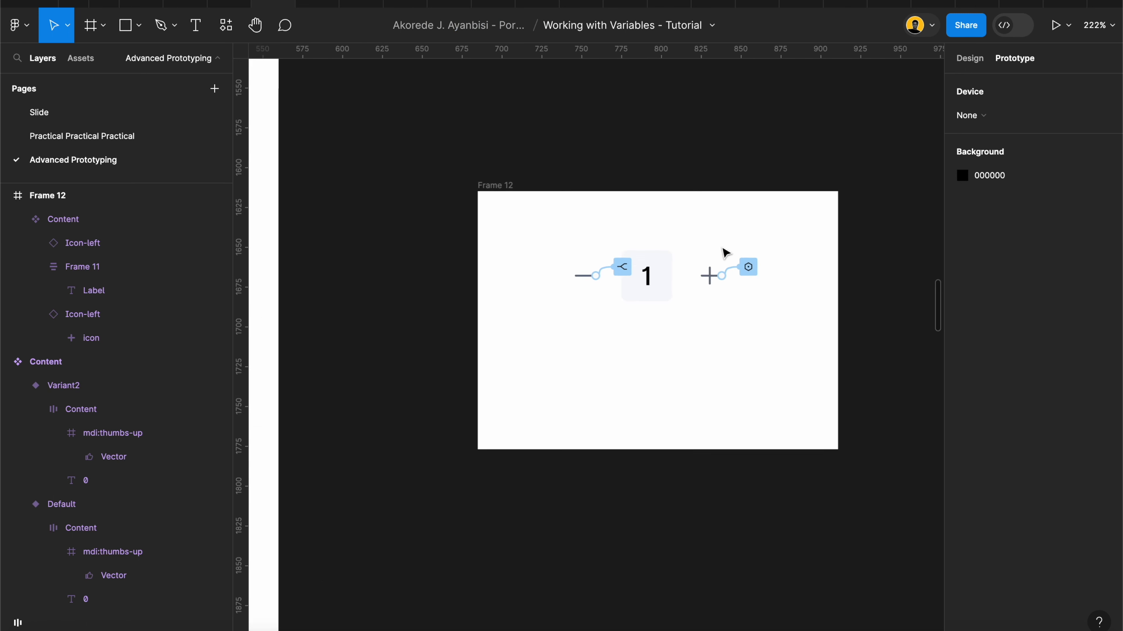
scroll(724, 253, left, 3)
click(550, 193)
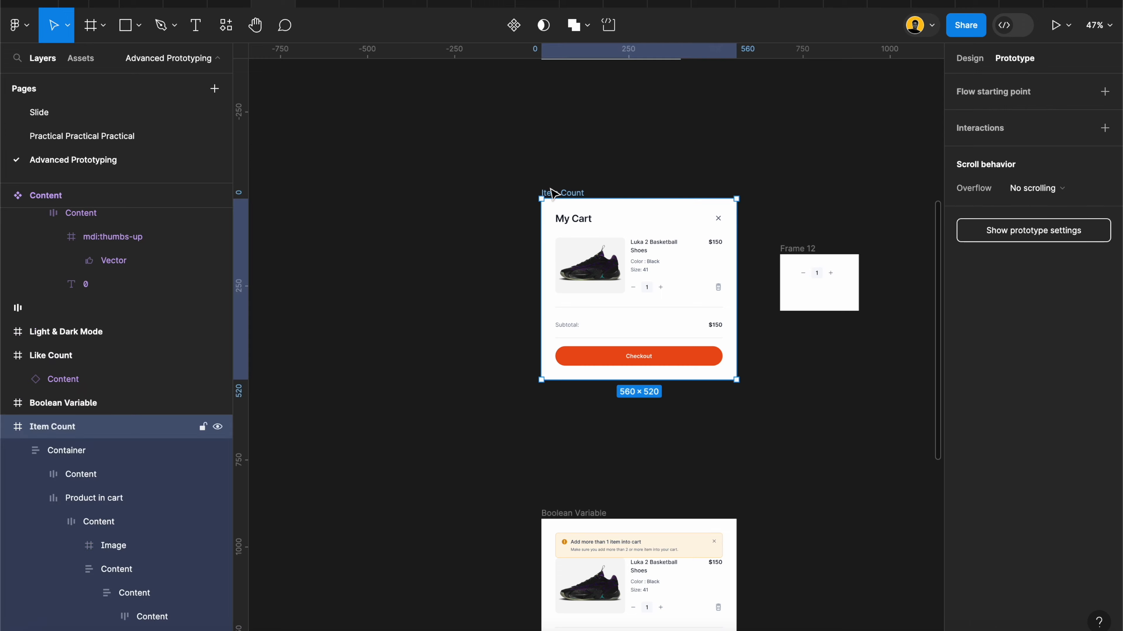
click(1052, 32)
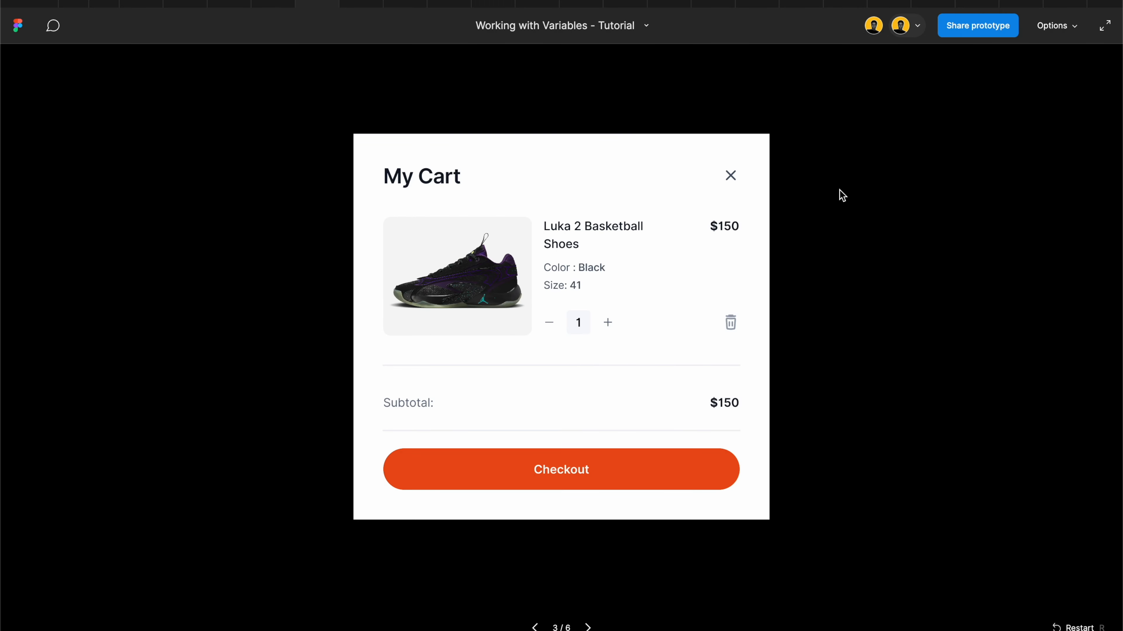
click(610, 323)
click(610, 322)
click(608, 321)
Step: Test the conditional in the preview by repeatedly lowering the cart quantity with the minus icon
click(549, 320)
click(548, 320)
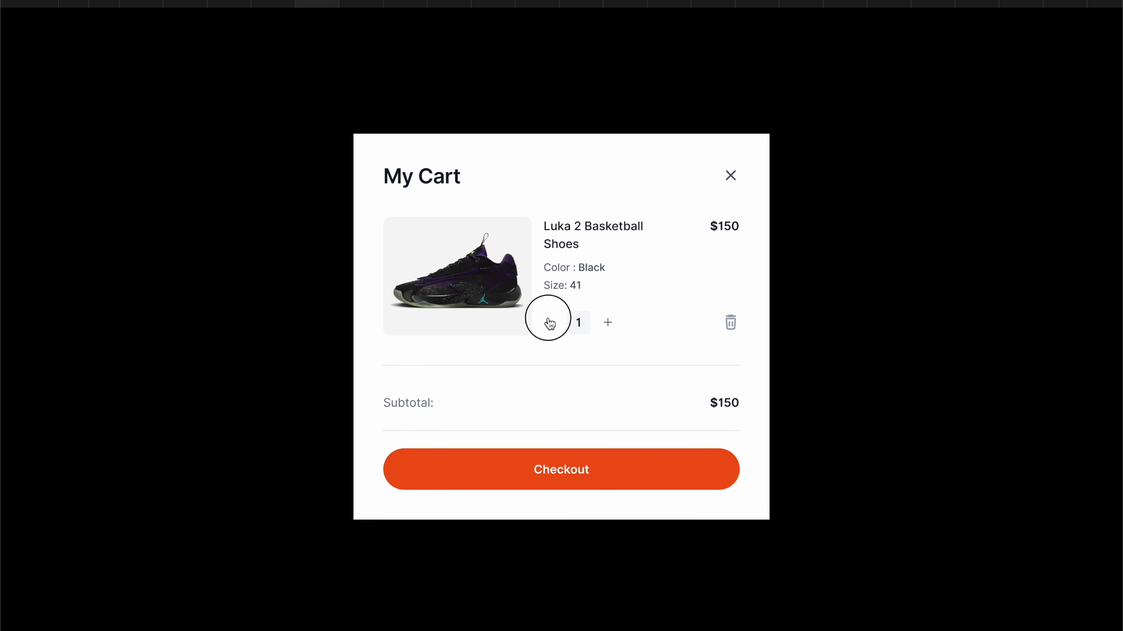
click(549, 323)
click(549, 323)
click(551, 326)
click(551, 326)
click(551, 326)
click(551, 324)
Step: Raise the cart quantity several times and lower it again past the minimum to recheck the lower limit in the preview
click(608, 324)
click(608, 324)
click(608, 324)
click(608, 324)
click(609, 324)
click(609, 324)
click(608, 325)
click(608, 325)
click(608, 324)
click(608, 324)
click(608, 324)
click(608, 324)
click(608, 324)
click(608, 324)
click(608, 325)
click(608, 324)
click(549, 324)
click(549, 323)
click(549, 324)
click(549, 323)
click(549, 324)
click(549, 324)
click(549, 324)
click(549, 324)
click(549, 323)
click(549, 323)
click(549, 323)
click(549, 323)
click(549, 323)
click(549, 323)
click(549, 323)
click(549, 324)
click(549, 323)
click(549, 323)
click(609, 324)
Step: Return to the design file and examine the interactions attached to the minus and plus icons in Frame 12
click(265, 7)
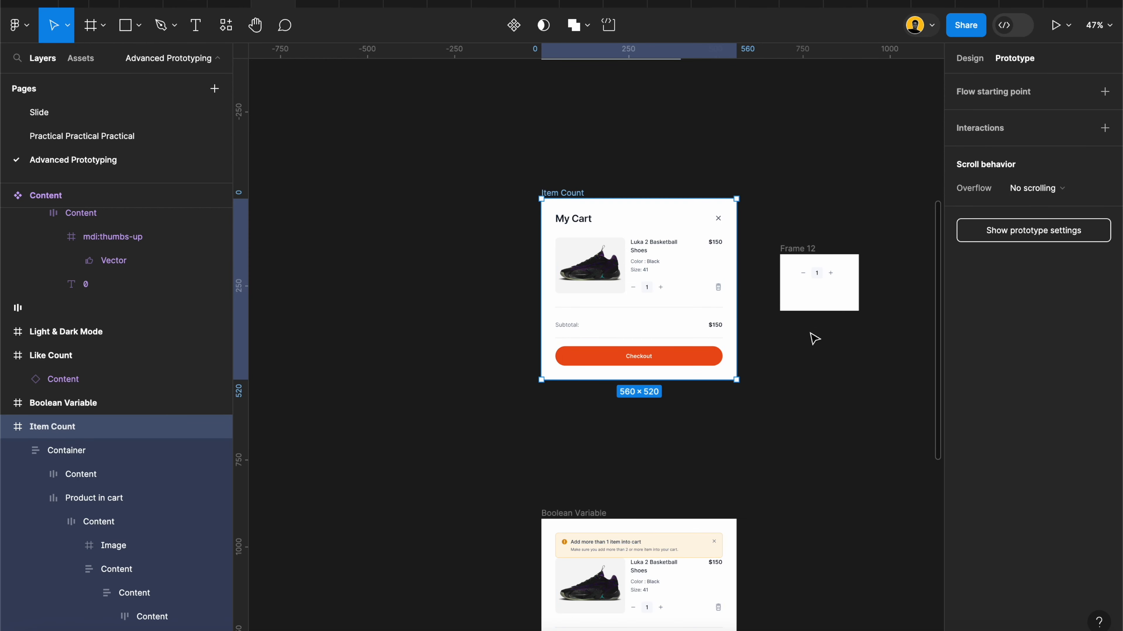
scroll(861, 293, up, 10)
scroll(861, 292, down, 1)
click(847, 168)
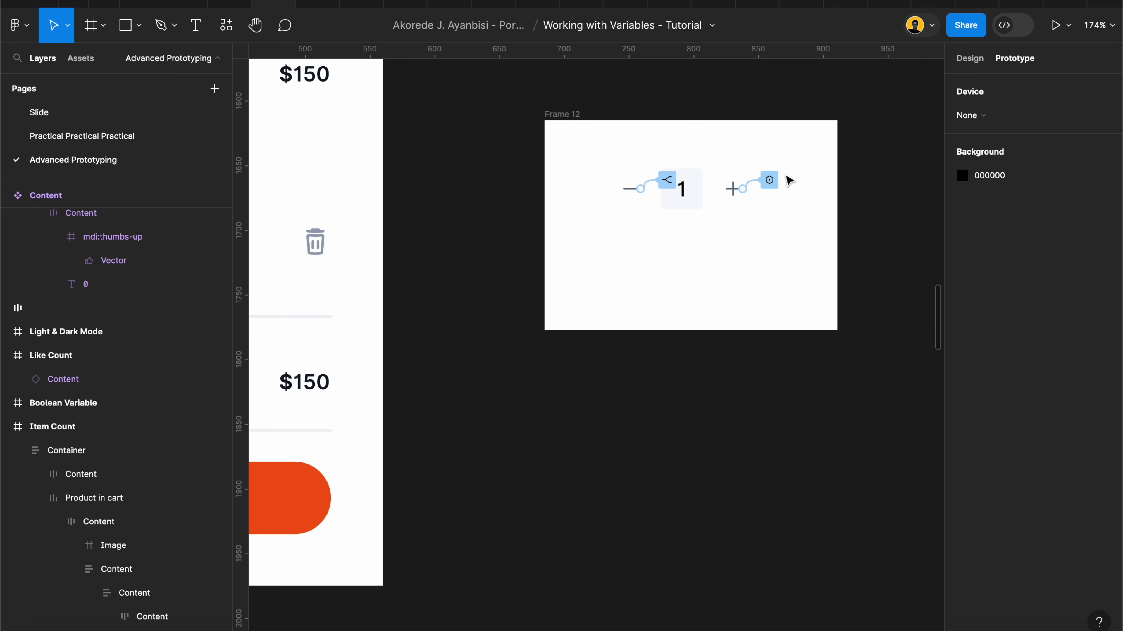
scroll(792, 175, up, 5)
scroll(690, 210, up, 5)
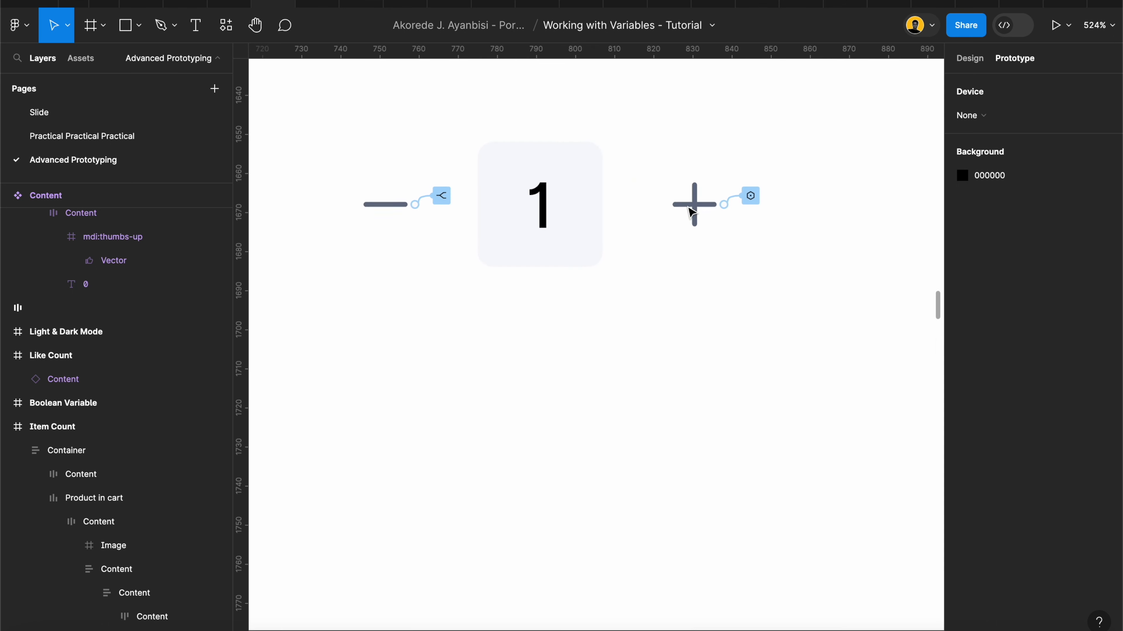
scroll(692, 212, down, 1)
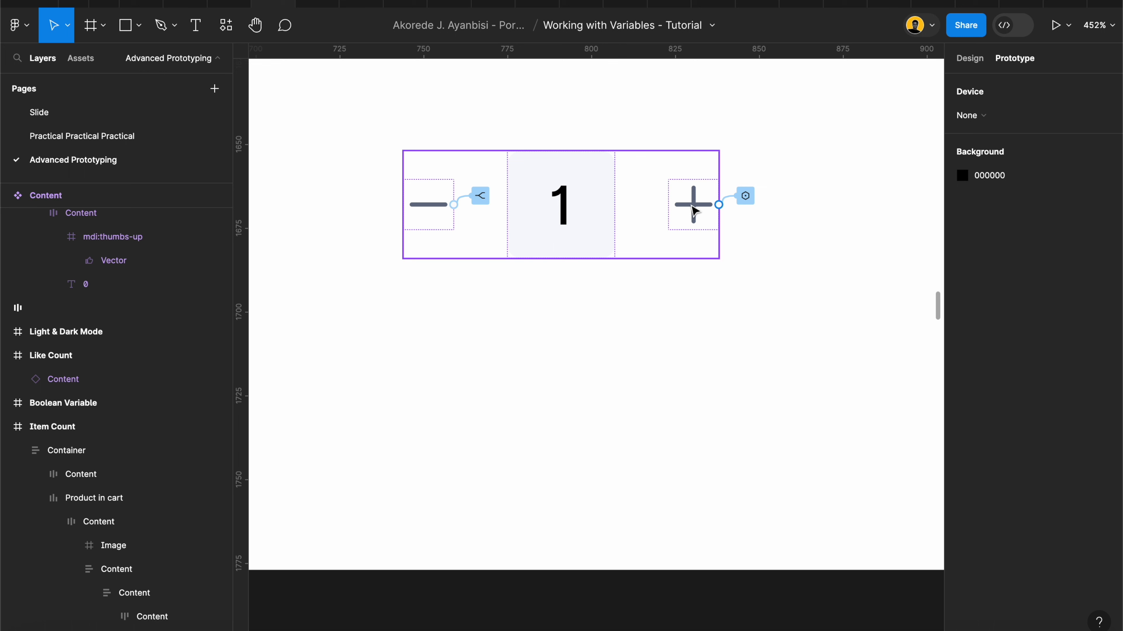
scroll(436, 216, down, 5)
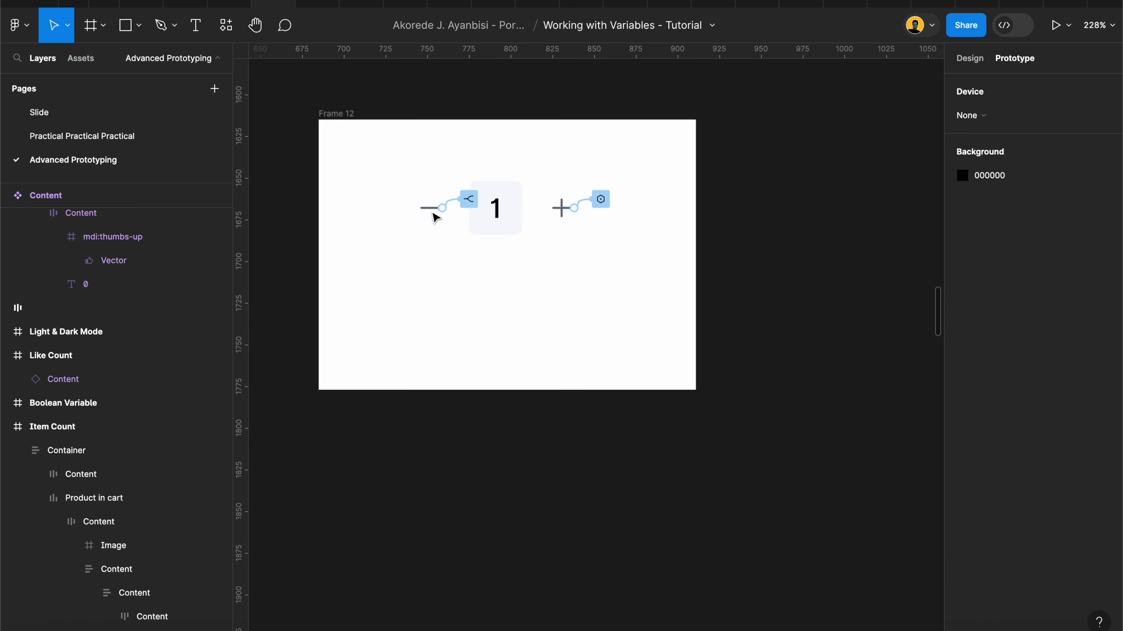
scroll(435, 217, up, 2)
scroll(434, 216, left, 2)
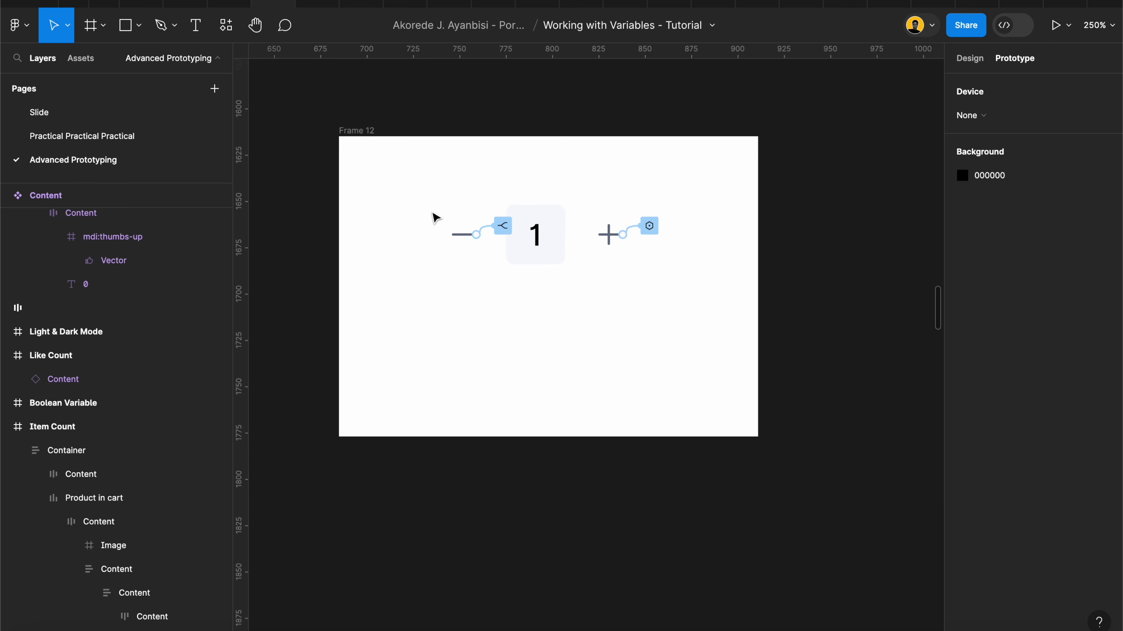
click(900, 130)
click(629, 244)
scroll(628, 243, up, 3)
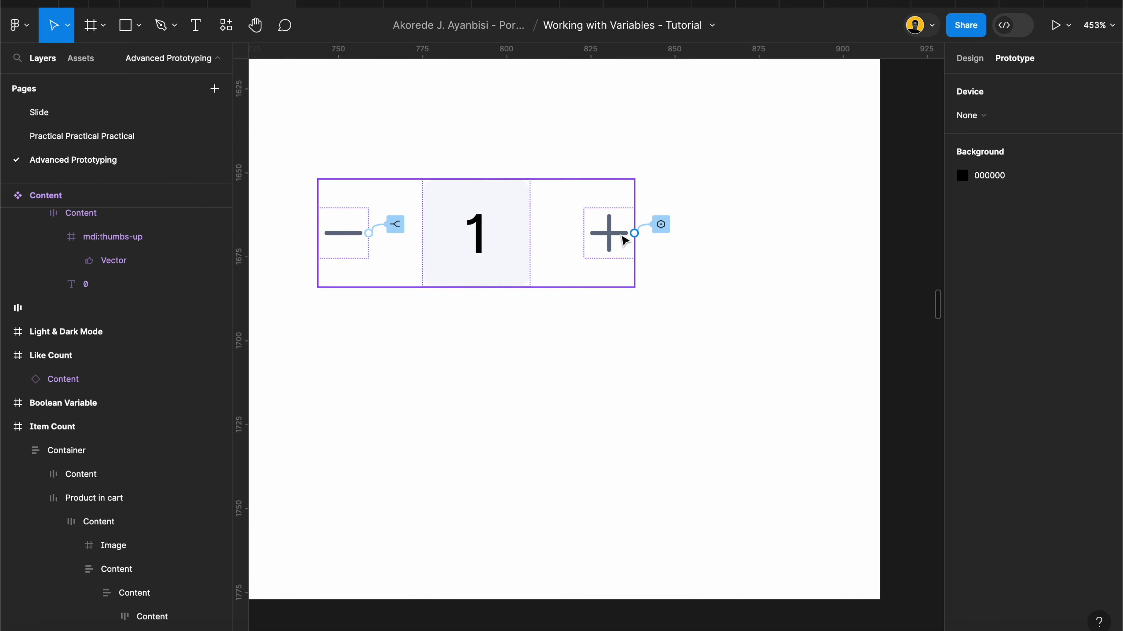
click(518, 308)
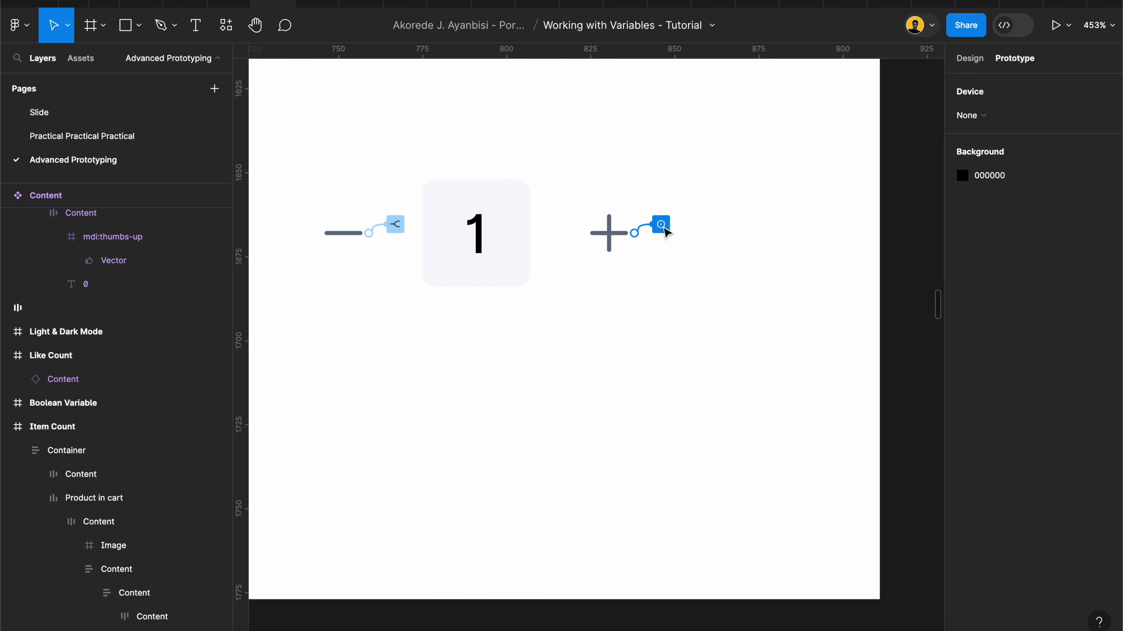
Step: Add a second Set variable action targeting Cost to the plus icon's click interaction
click(661, 225)
click(676, 184)
click(604, 226)
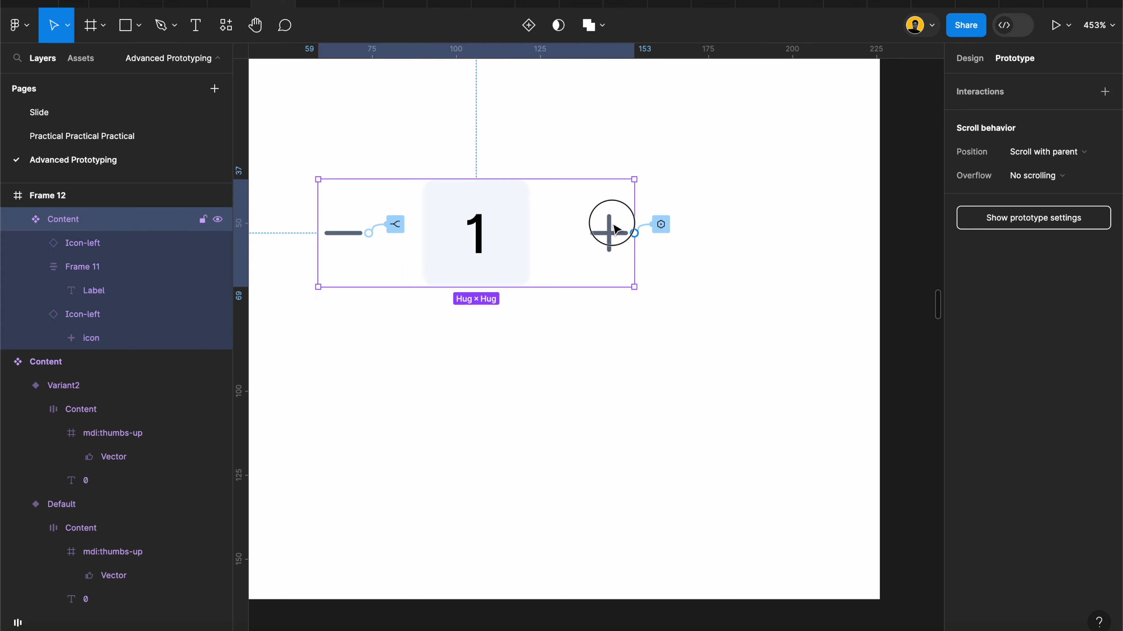
click(978, 120)
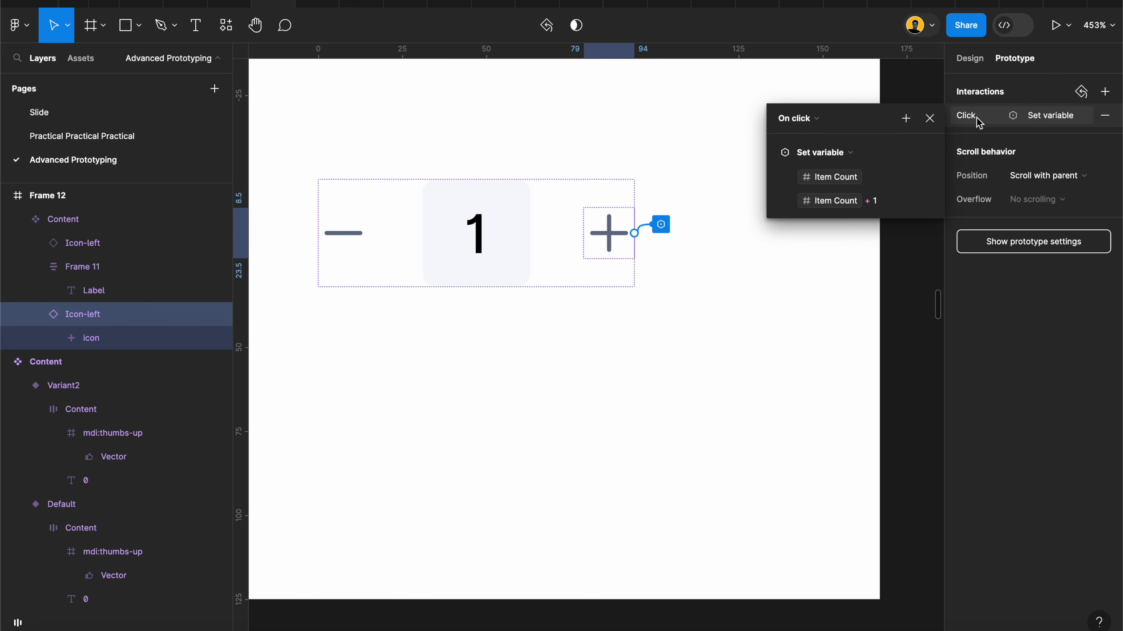
click(907, 120)
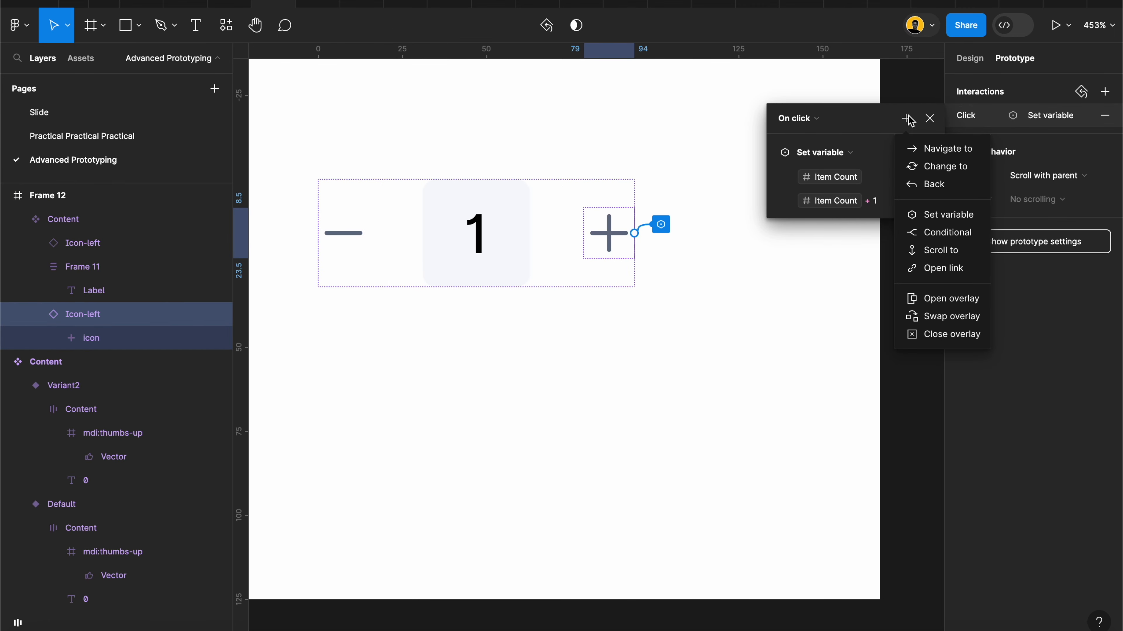
click(943, 221)
scroll(842, 446, down, 5)
scroll(839, 460, down, 5)
click(826, 506)
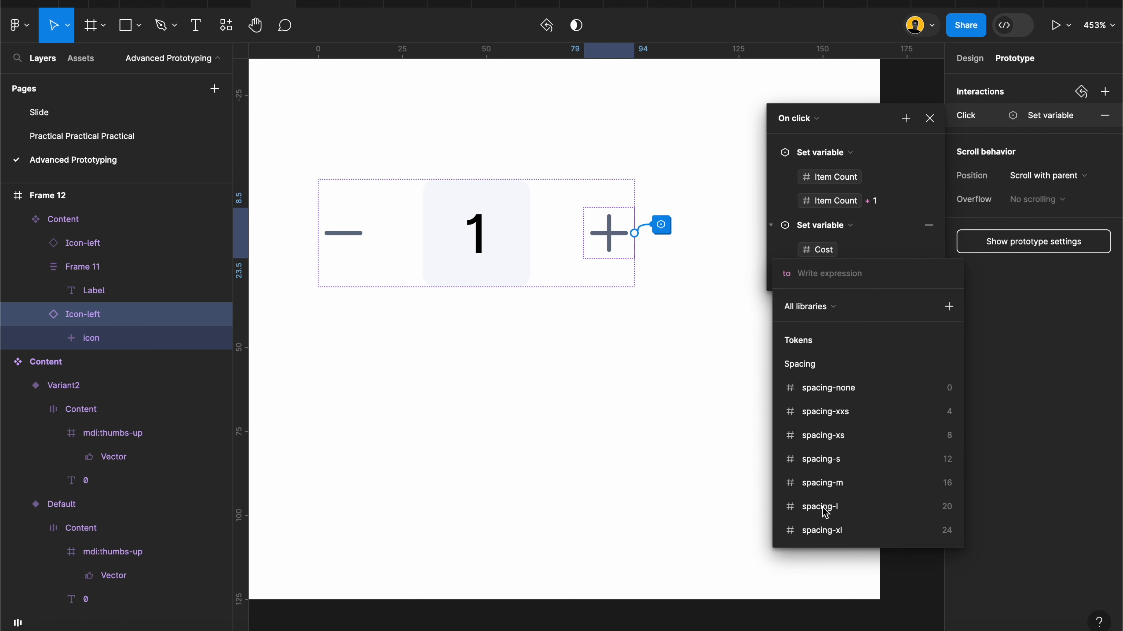
Step: Set the new action's expression to Cost + 150 so each click on the plus icon adds the unit price
scroll(823, 486, down, 5)
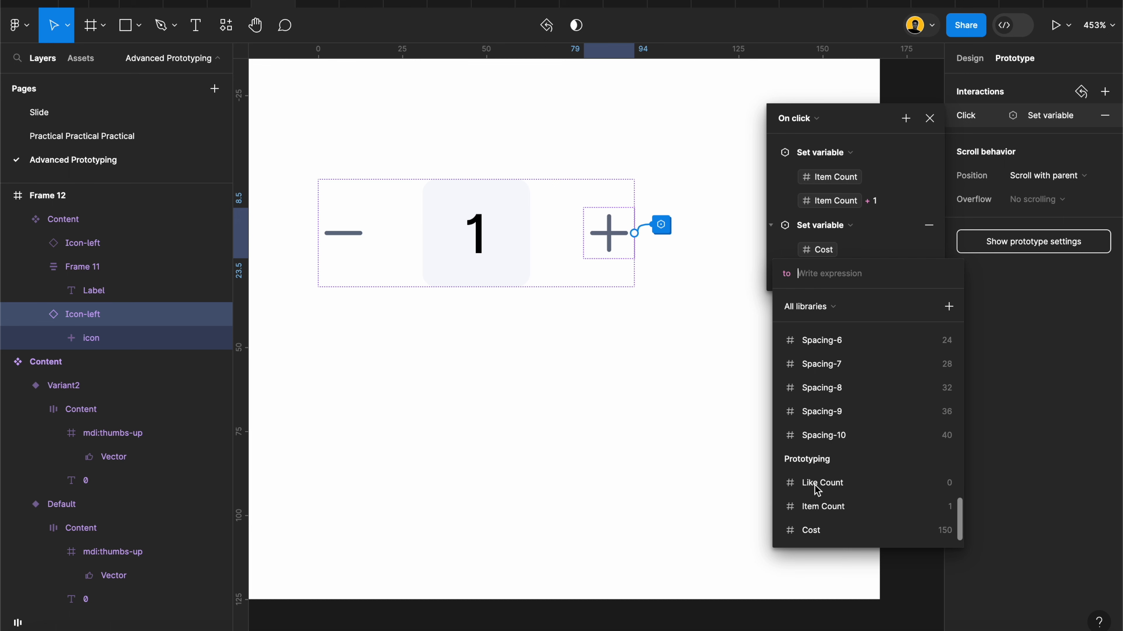
click(817, 534)
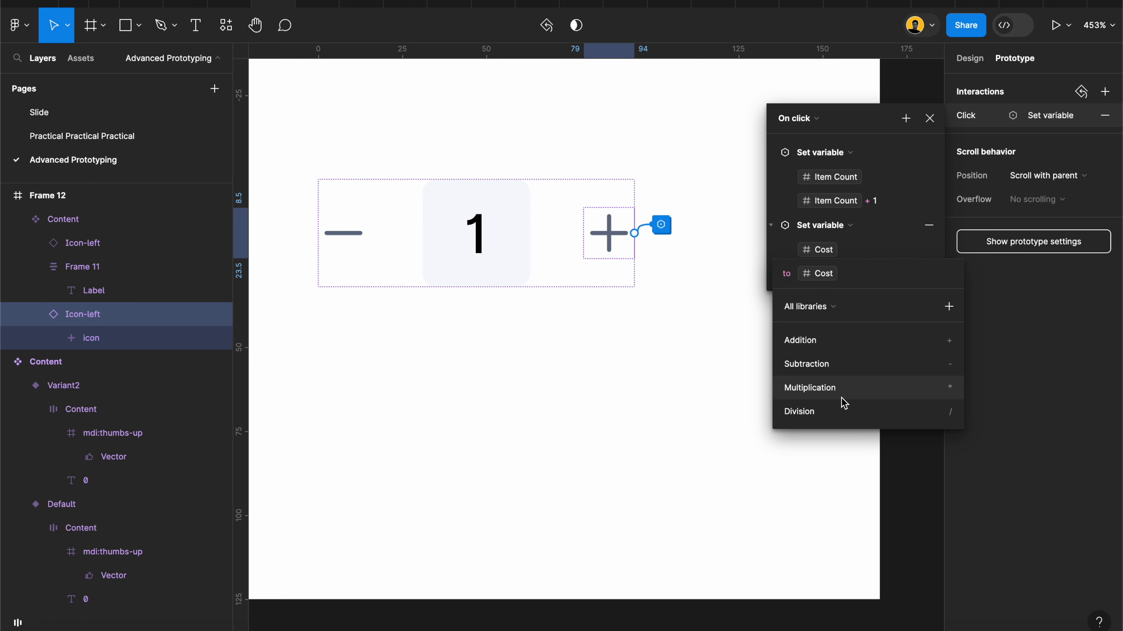
click(817, 341)
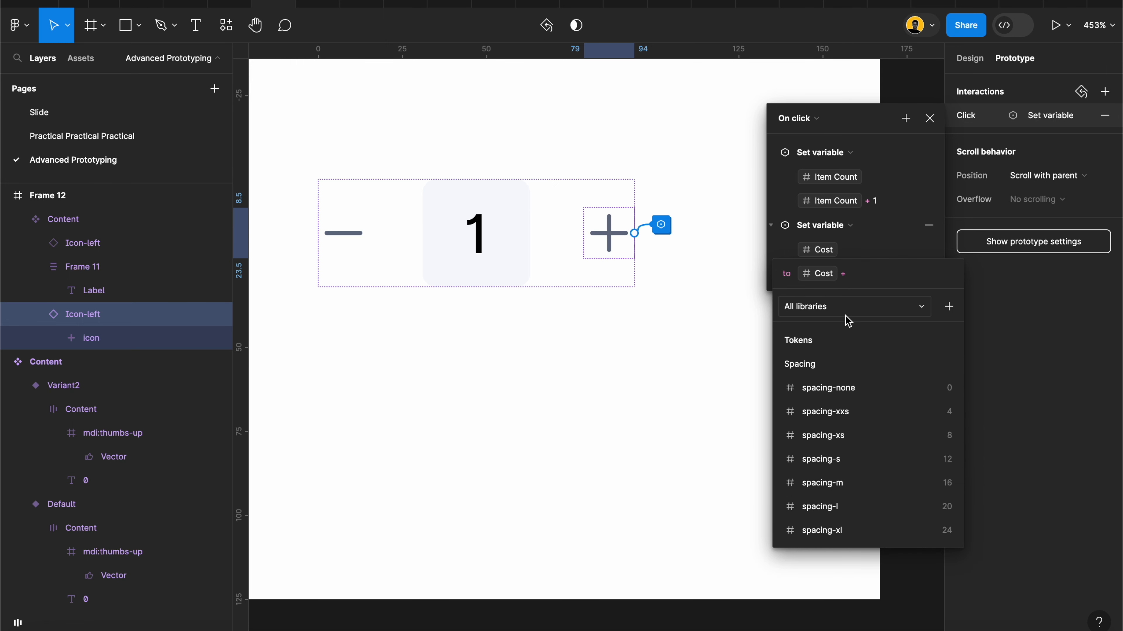
text(150)
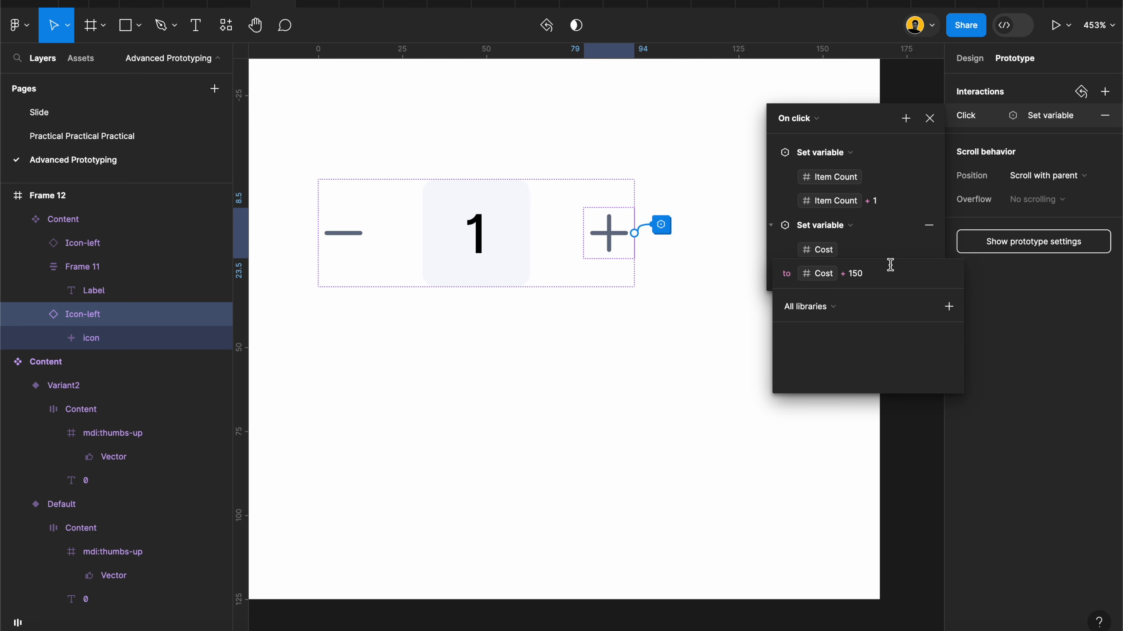
click(782, 255)
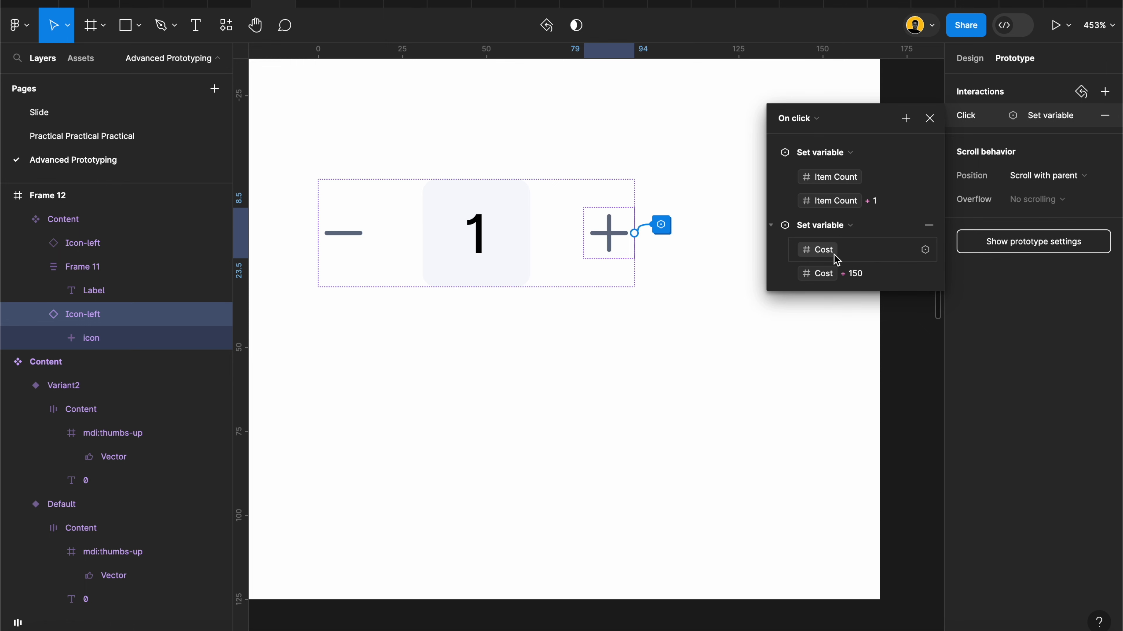
scroll(513, 316, left, 3)
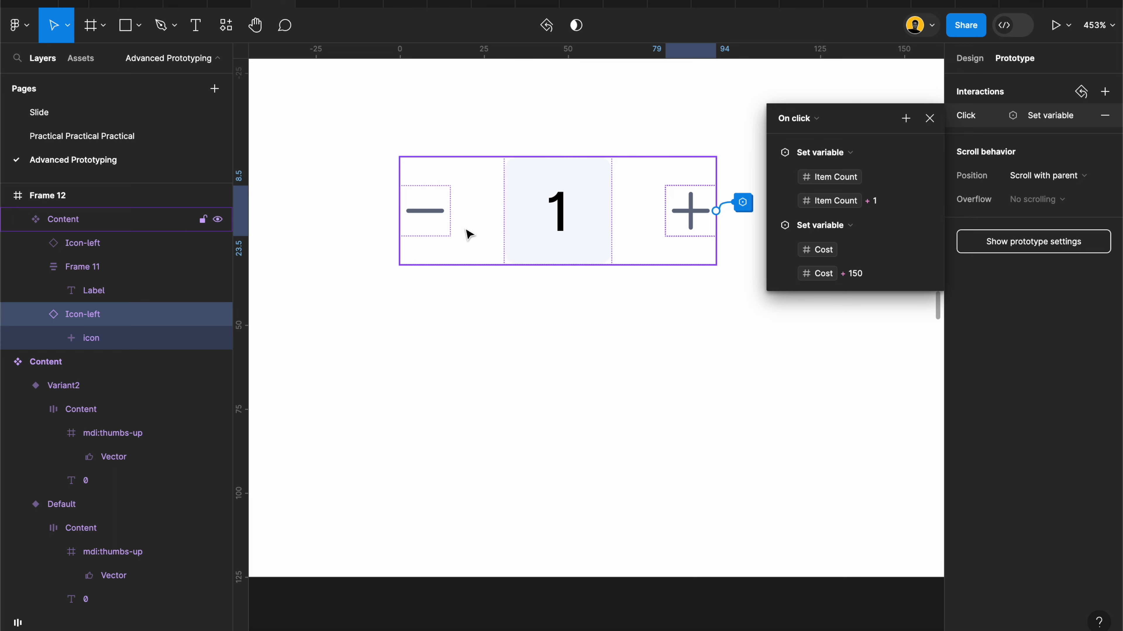
Step: Add a separate Set variable action targeting Cost to the minus icon's click interaction, after its conditional
click(435, 222)
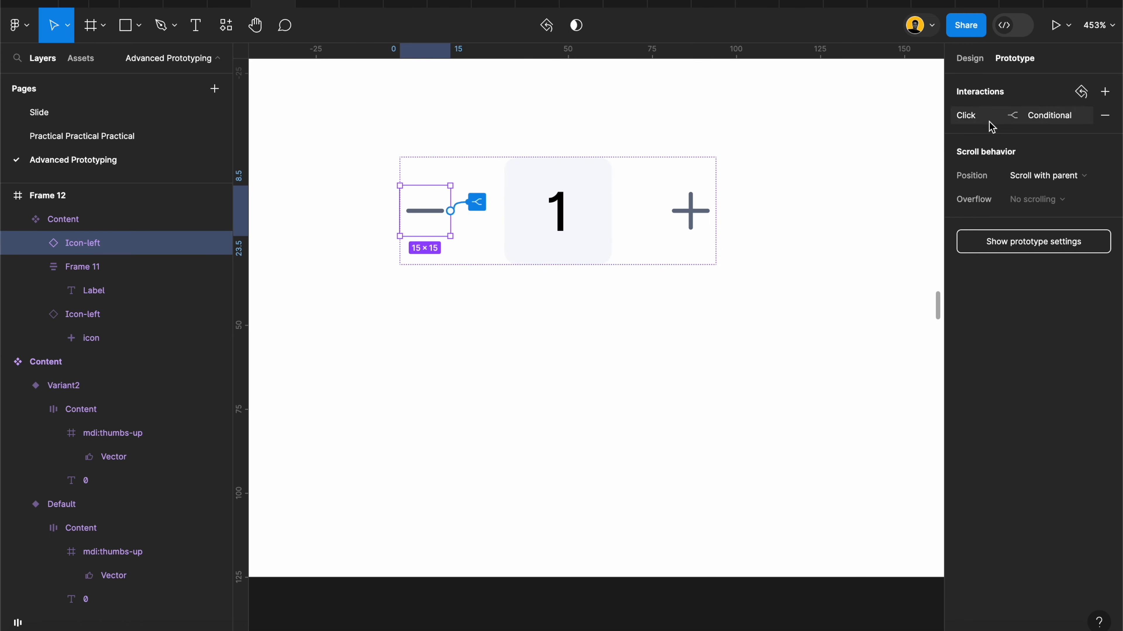
click(973, 120)
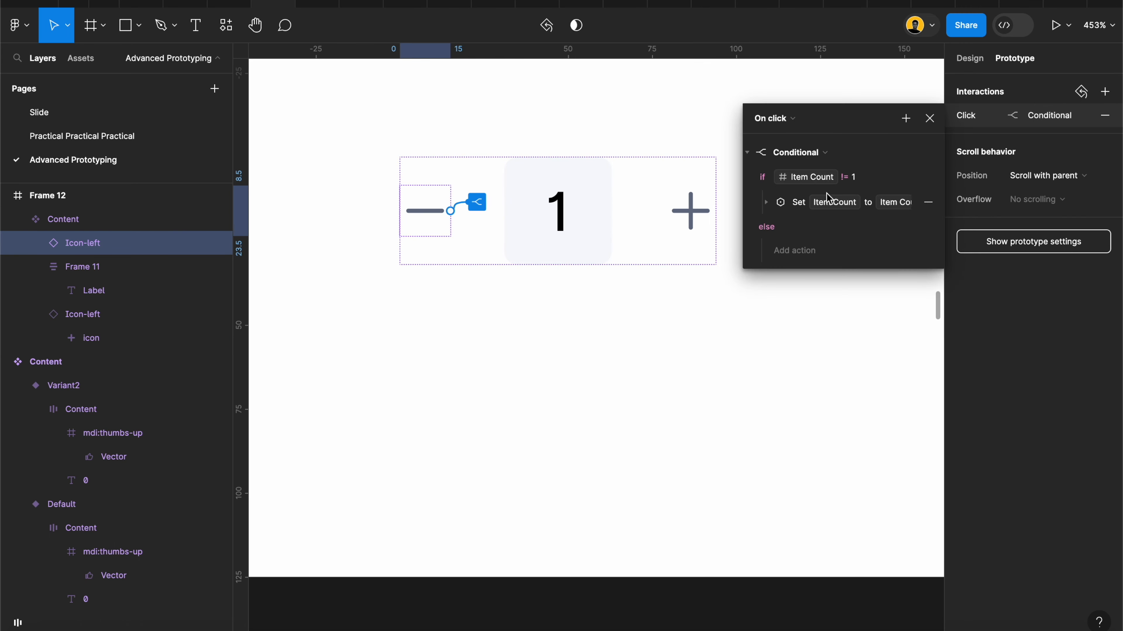
click(906, 119)
click(939, 216)
scroll(818, 376, down, 5)
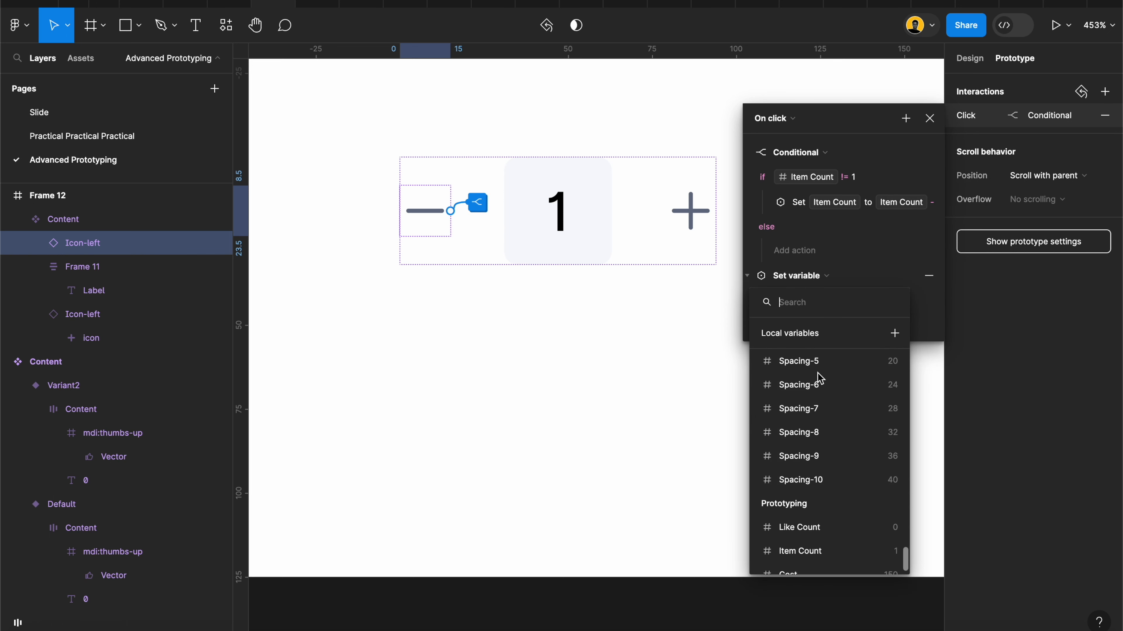
click(791, 556)
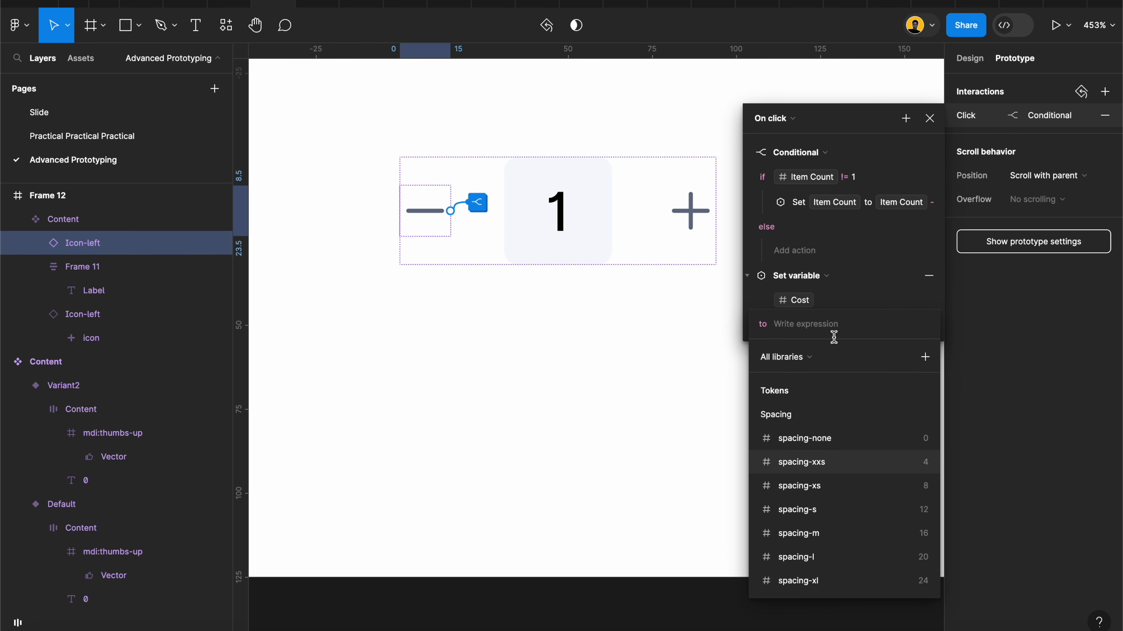
Step: Set the minus icon's new action to the expression Cost - 150 and close the interaction
scroll(830, 424, down, 10)
click(797, 580)
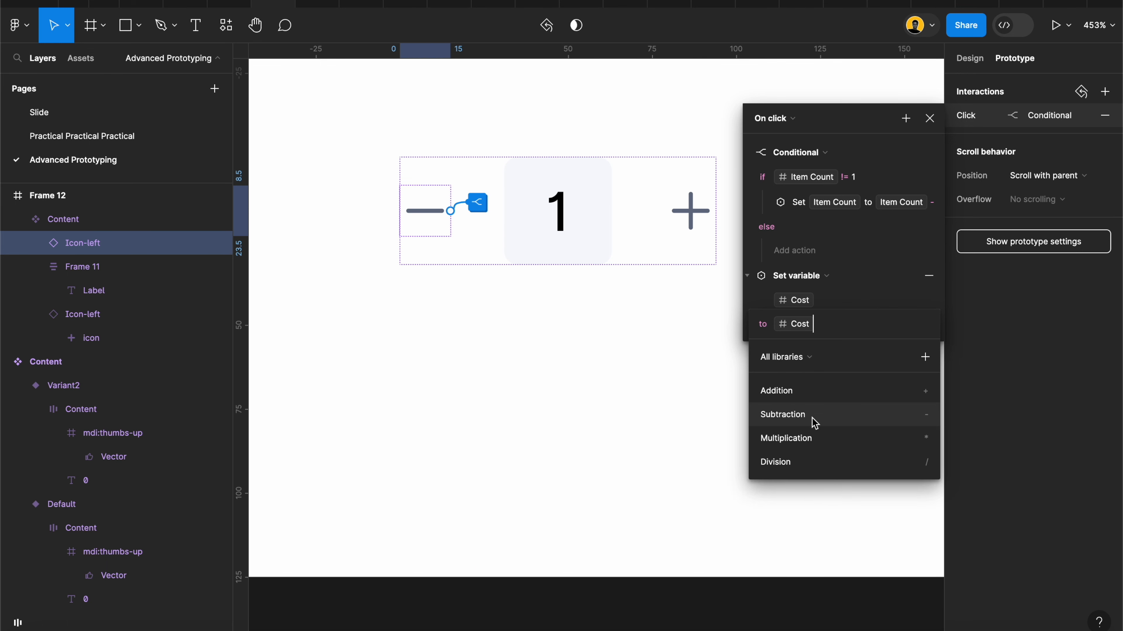
click(801, 422)
text(150)
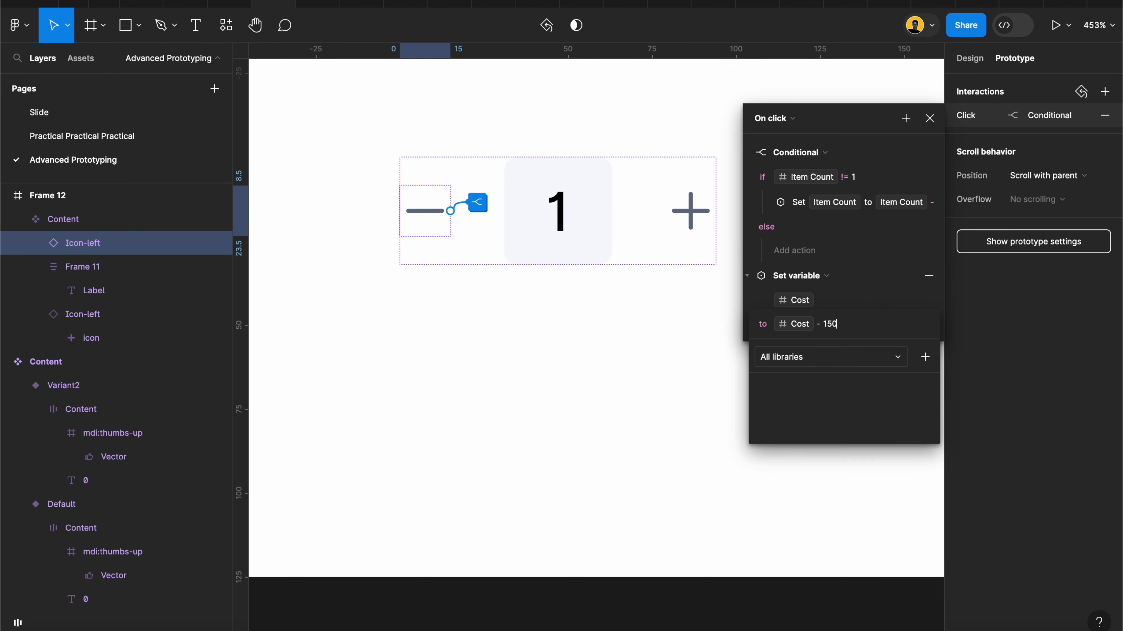
key(Return)
click(672, 365)
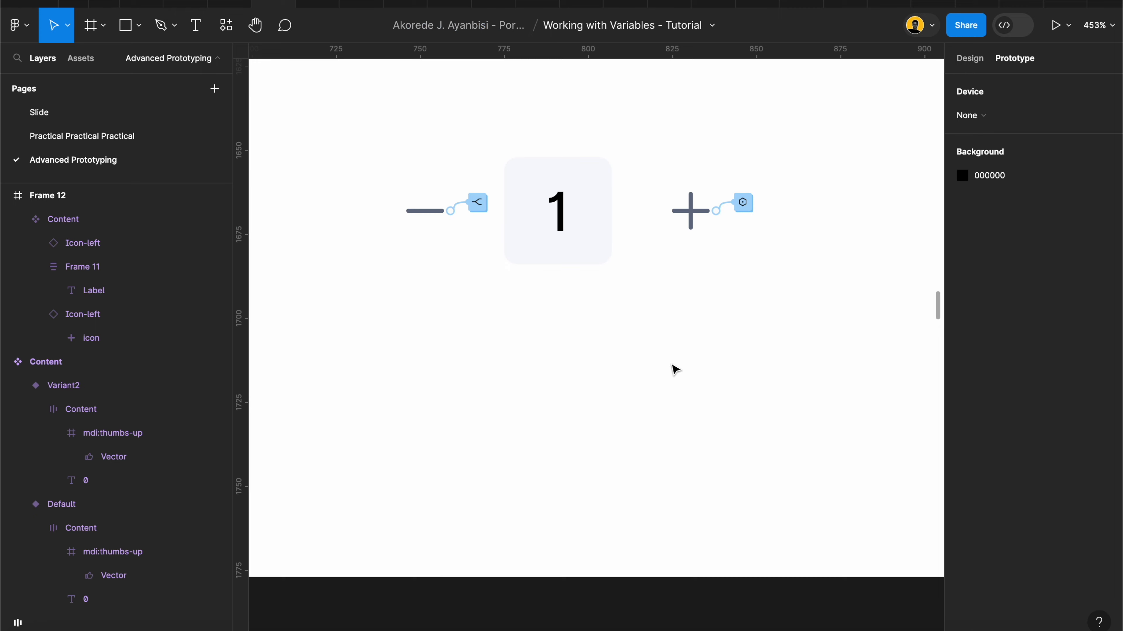
Step: Preview the Item Count frame and raise the cart quantity repeatedly to check how the subtotal follows
scroll(671, 365, down, 10)
scroll(329, 164, left, 5)
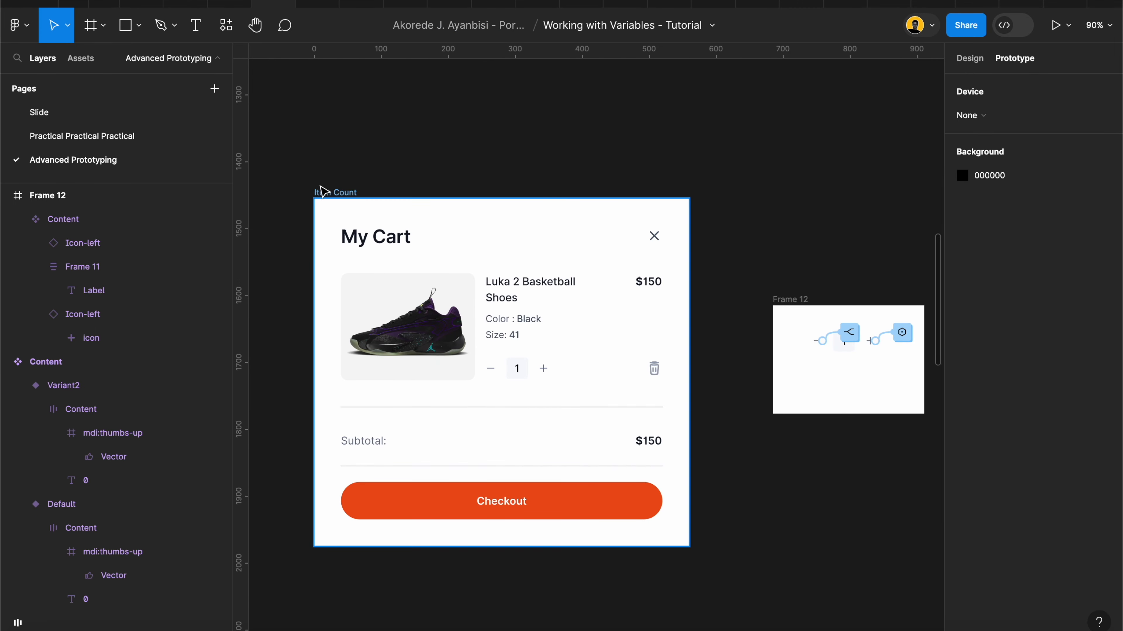
click(319, 191)
click(1060, 36)
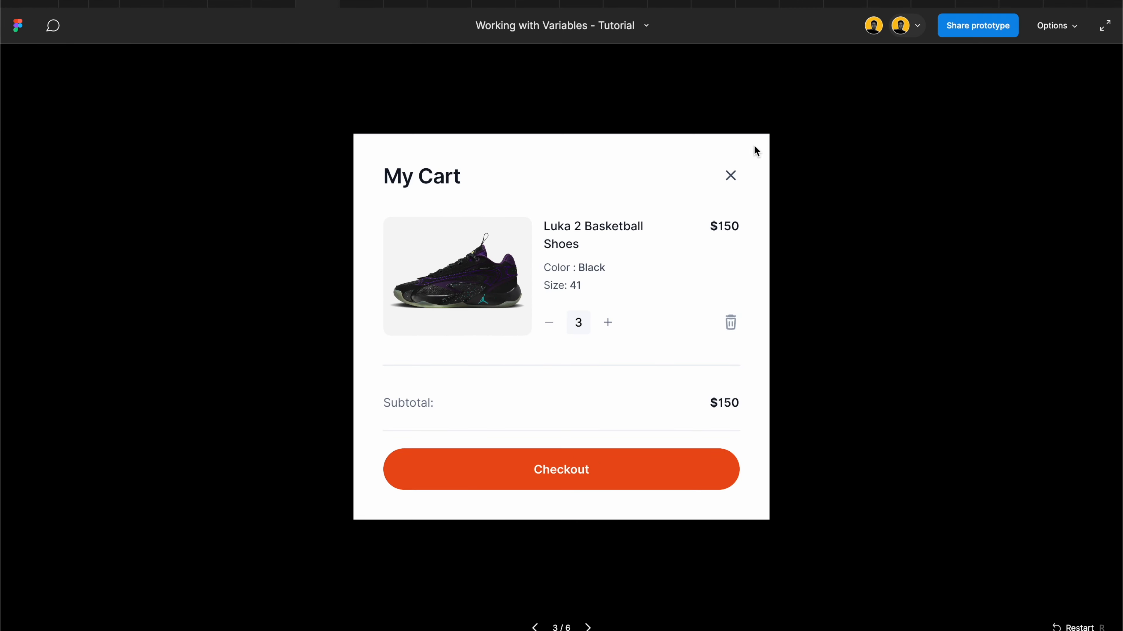
click(609, 324)
click(608, 323)
click(609, 323)
click(608, 323)
click(609, 324)
click(609, 323)
click(609, 324)
click(608, 324)
click(608, 323)
click(609, 323)
click(609, 323)
click(608, 323)
click(608, 323)
click(609, 323)
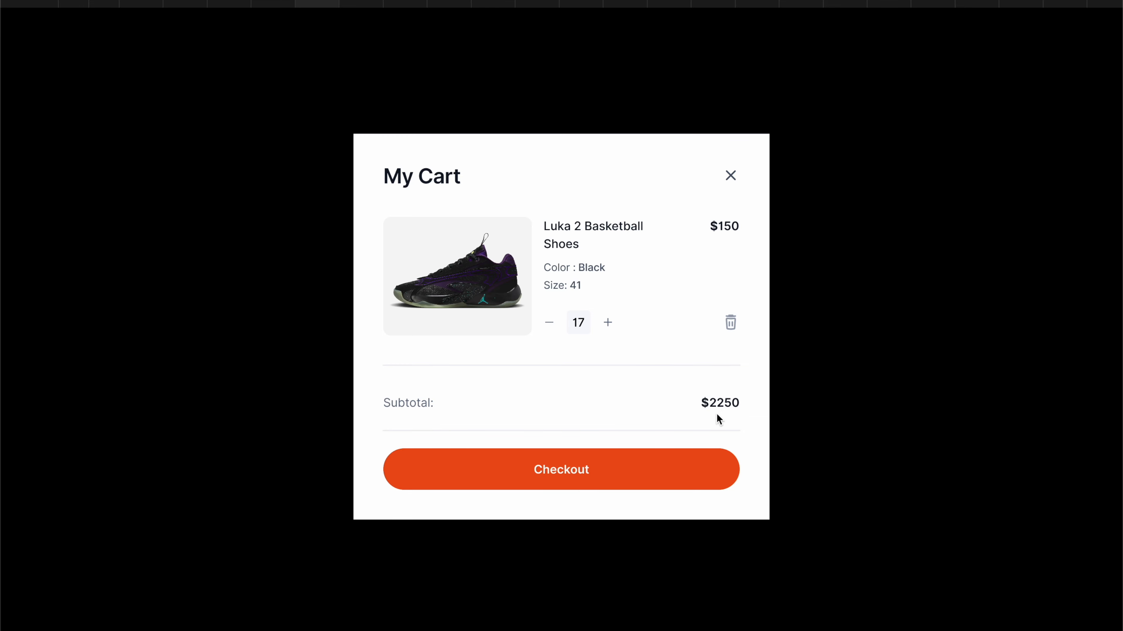
click(608, 323)
Step: Lower the cart quantity repeatedly down past the minimum in the preview to check the subtotal's behaviour
click(550, 323)
click(550, 323)
click(550, 324)
click(550, 324)
click(550, 323)
click(550, 323)
triple_click(550, 325)
triple_click(551, 325)
triple_click(551, 325)
triple_click(551, 325)
click(550, 325)
click(551, 326)
click(551, 325)
click(551, 325)
Step: Back in the design file, move the minus icon's Cost - 150 action into the if branch of its Item Count != 1 conditional
click(264, 5)
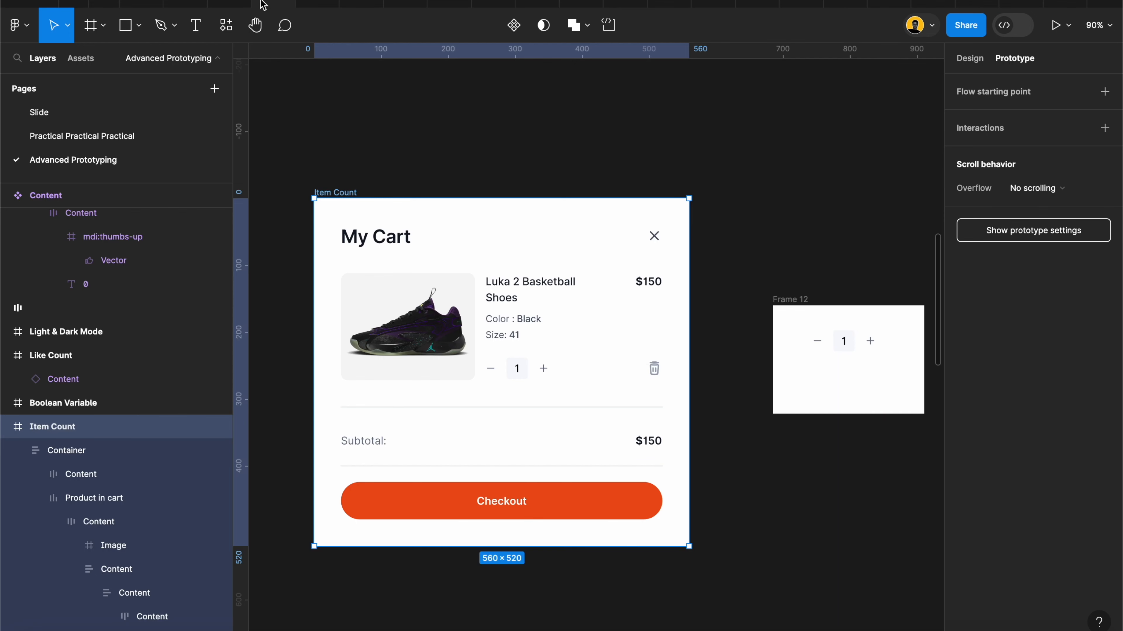
click(777, 300)
scroll(753, 314, up, 5)
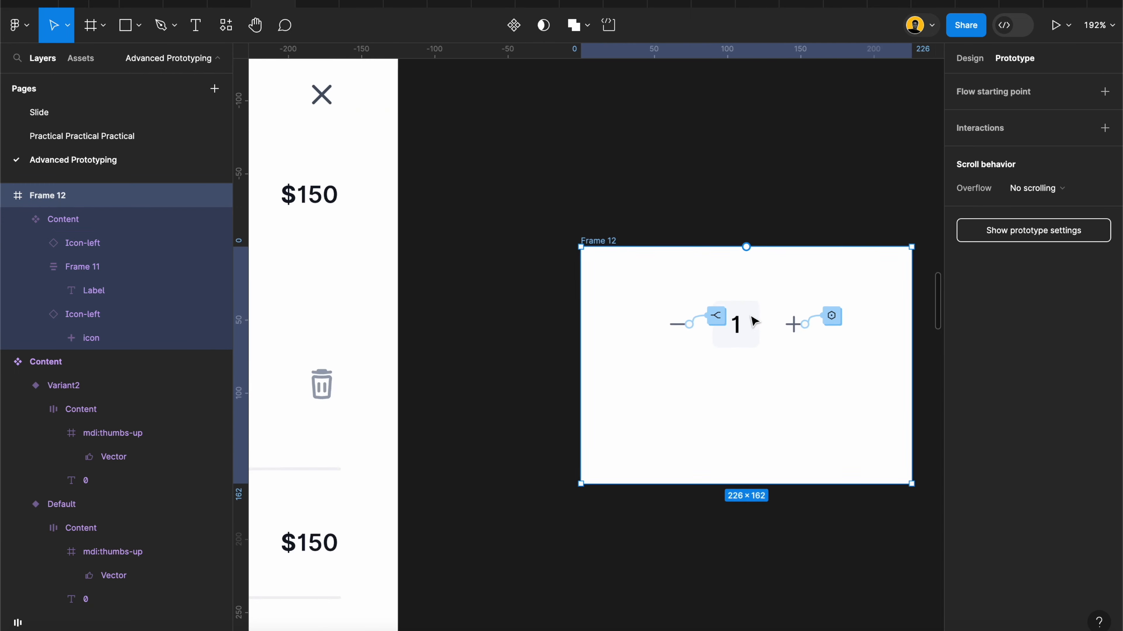
click(671, 331)
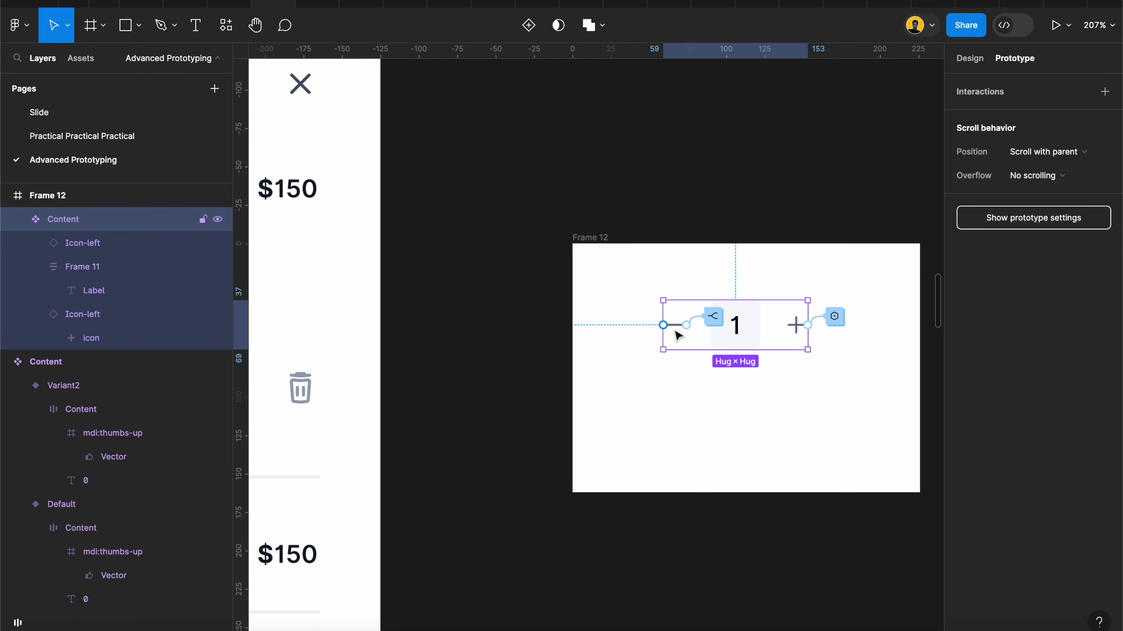
click(672, 331)
click(968, 119)
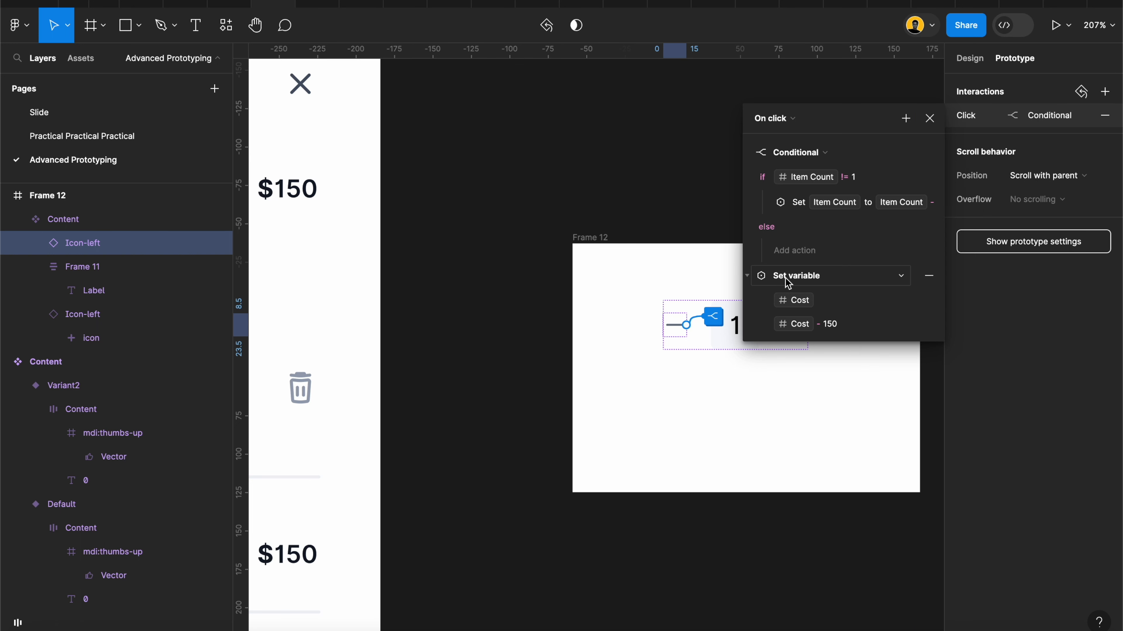
click(752, 279)
drag(751, 279, 767, 219)
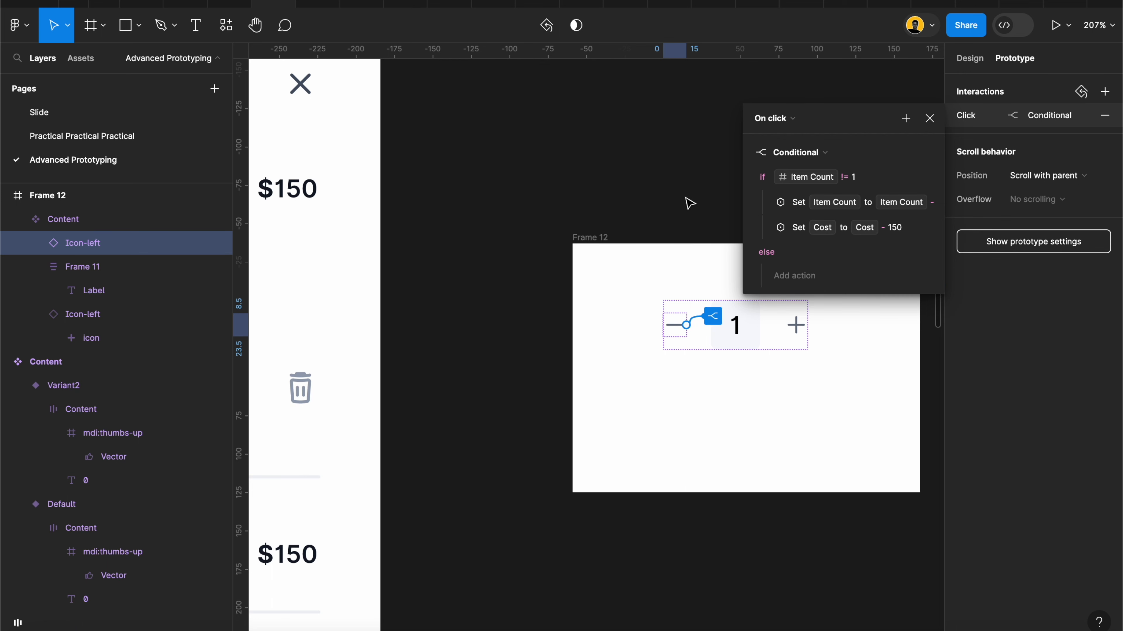
click(729, 195)
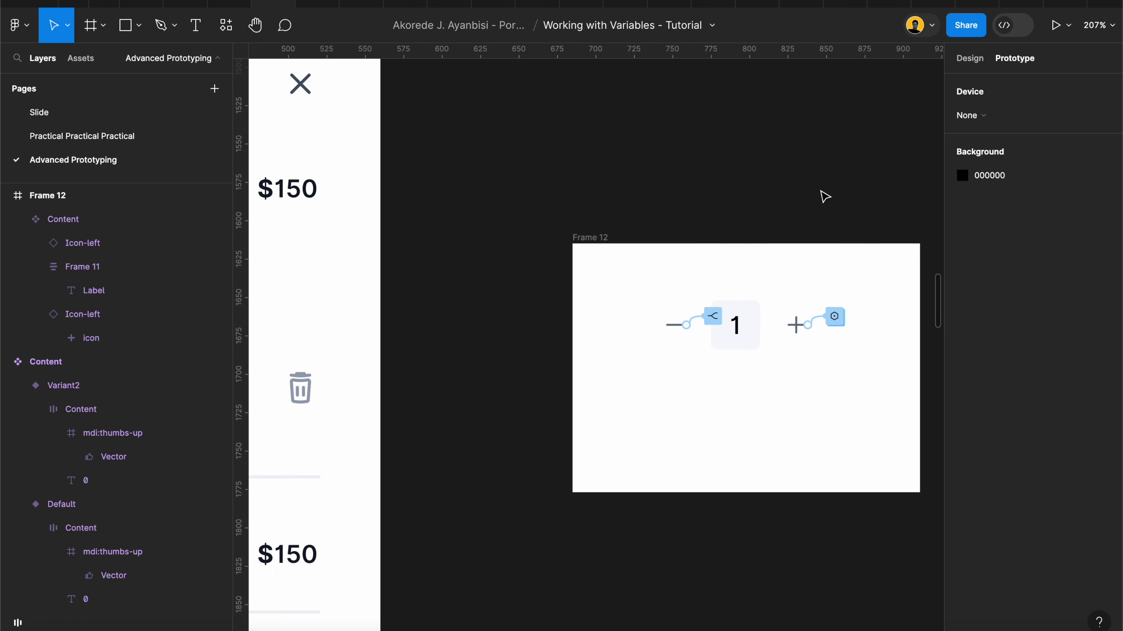
Step: Preview the Item Count frame again, raising the quantity a few times and lowering it to the minimum to test the corrected subtotal
scroll(335, 184, left, 10)
scroll(329, 184, up, 3)
scroll(328, 184, down, 5)
scroll(328, 184, left, 1)
click(327, 158)
click(1055, 25)
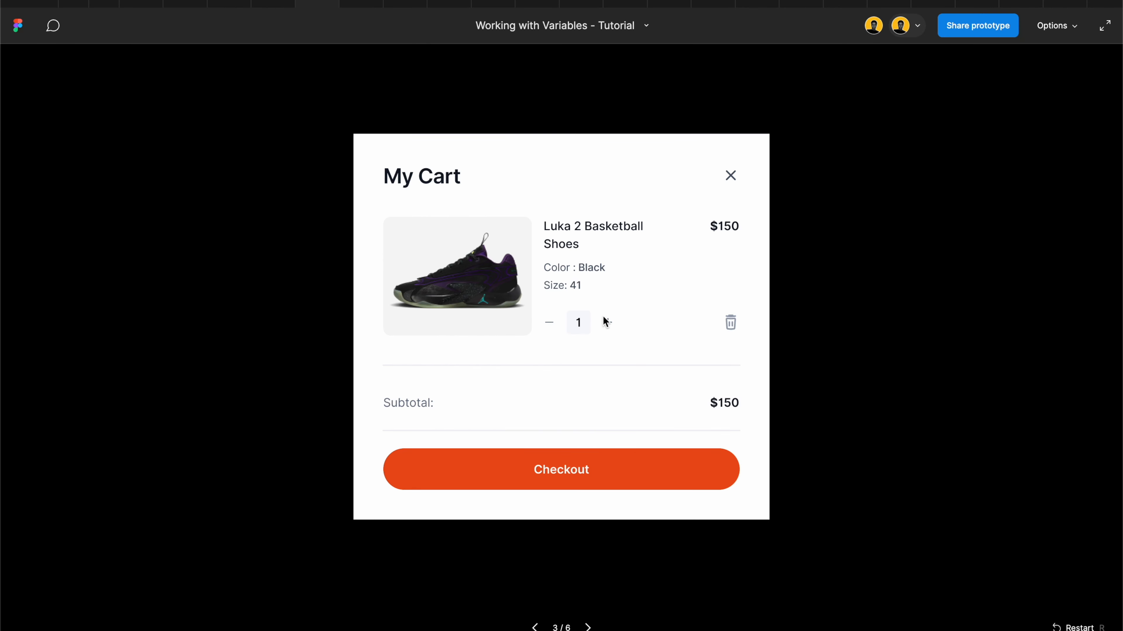
click(609, 324)
click(608, 323)
click(609, 323)
click(609, 323)
click(608, 323)
click(550, 323)
click(550, 324)
click(550, 323)
click(550, 323)
click(550, 324)
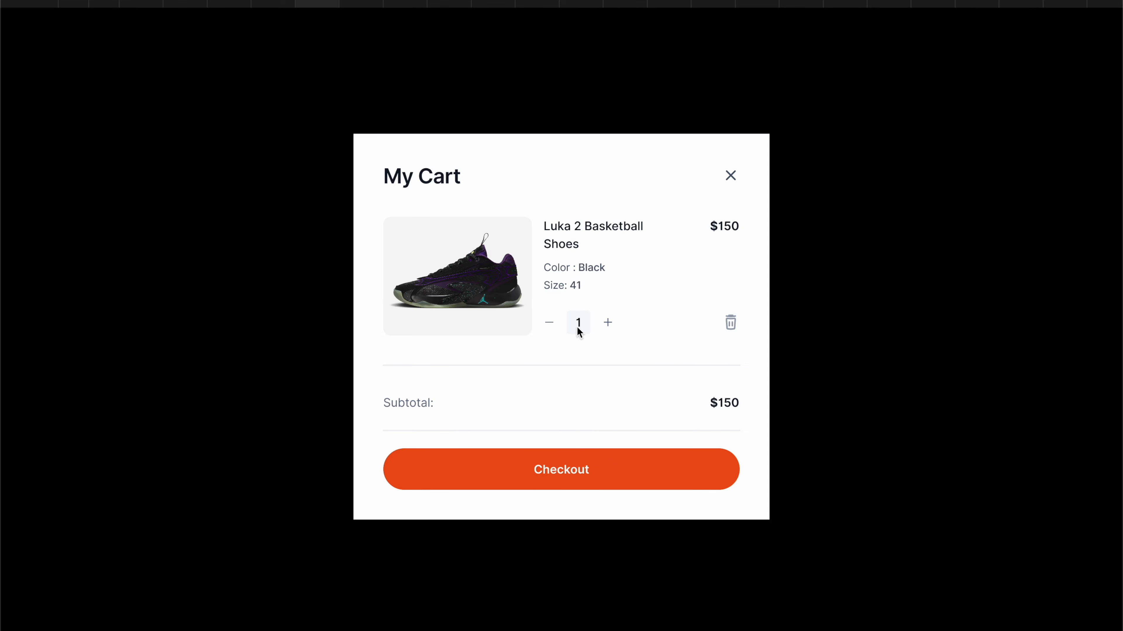
click(556, 326)
Step: Raise the cart quantity many times in the preview to check that the subtotal grows with each unit
click(608, 323)
click(608, 324)
click(608, 323)
click(608, 323)
click(608, 324)
click(608, 324)
click(608, 323)
click(608, 324)
click(608, 324)
click(608, 323)
click(608, 324)
click(608, 324)
click(609, 323)
click(608, 323)
double_click(608, 323)
double_click(608, 323)
double_click(608, 323)
click(608, 324)
double_click(608, 323)
double_click(608, 323)
double_click(608, 324)
Step: Lower the high cart quantity repeatedly and raise it again slightly to check the subtotal in both directions
triple_click(550, 324)
triple_click(550, 324)
double_click(550, 324)
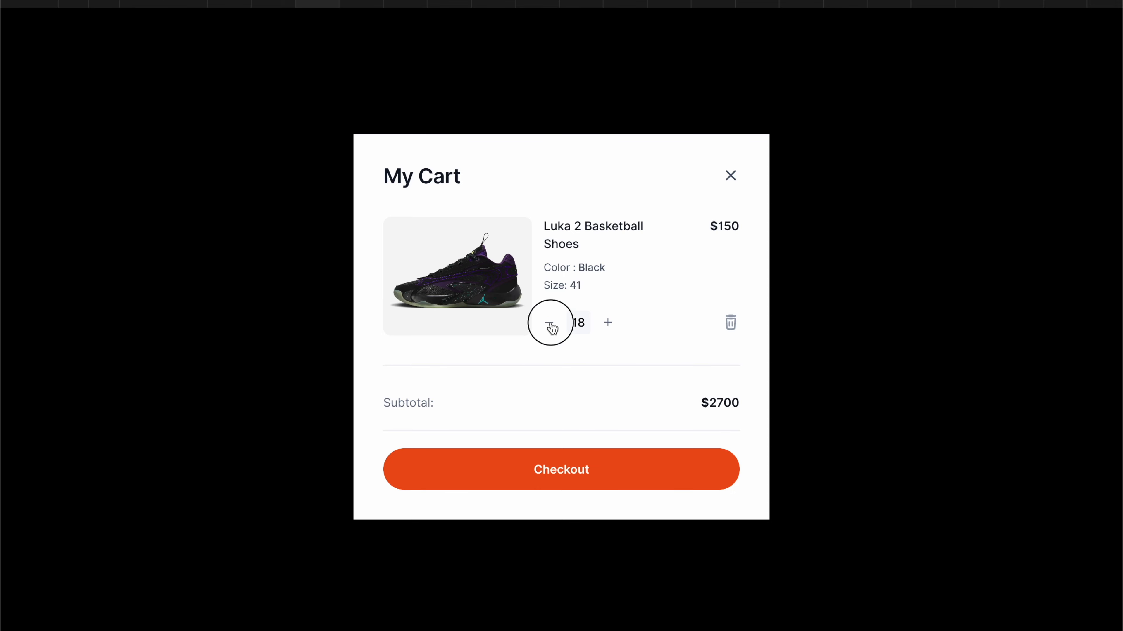
triple_click(550, 325)
double_click(550, 325)
triple_click(551, 324)
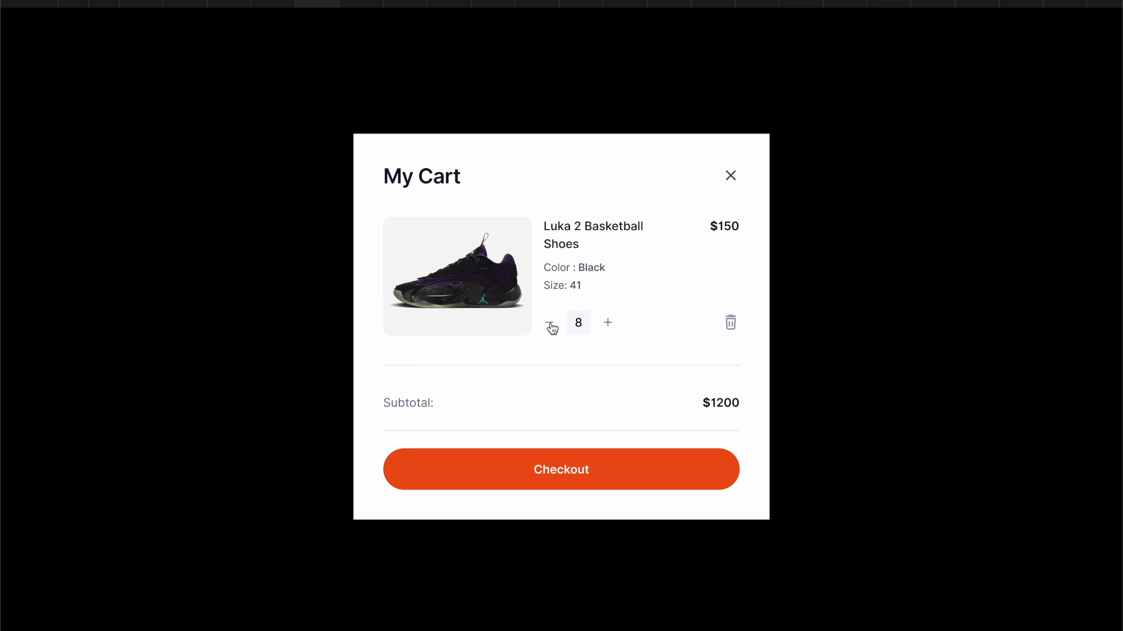
double_click(551, 324)
click(550, 324)
click(608, 322)
click(608, 323)
click(608, 323)
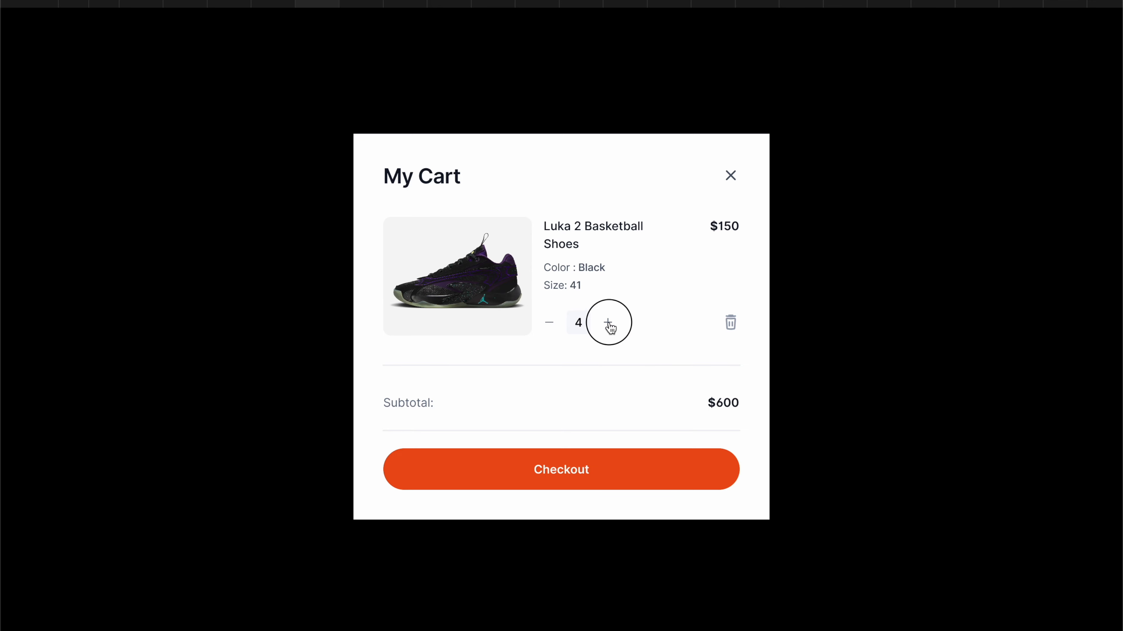